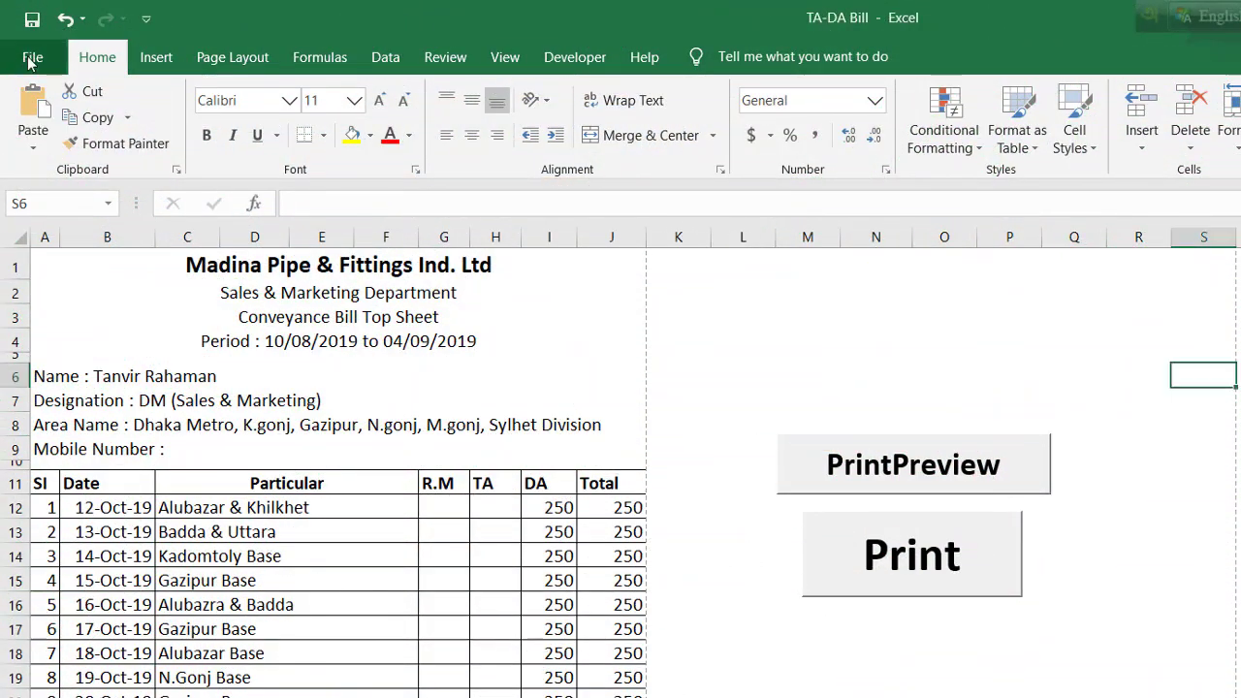
Step: Preview the bill page, then run the PrintPreview button twice and close each preview
click(32, 61)
click(58, 451)
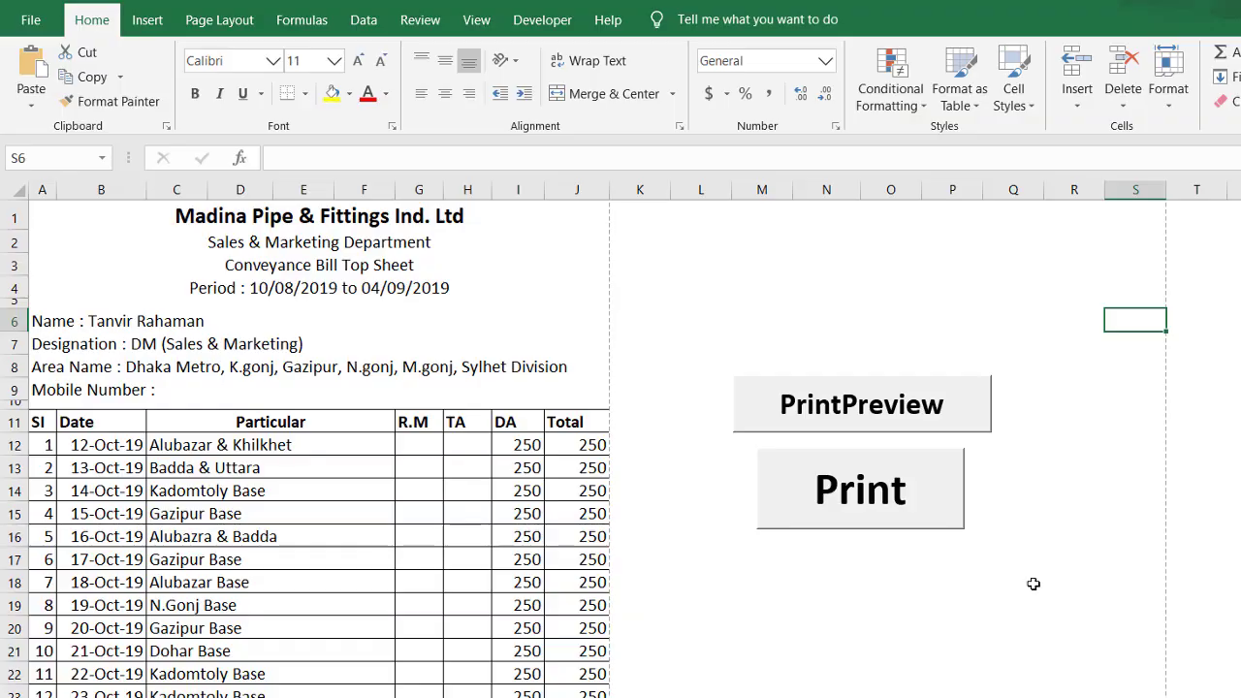
click(873, 409)
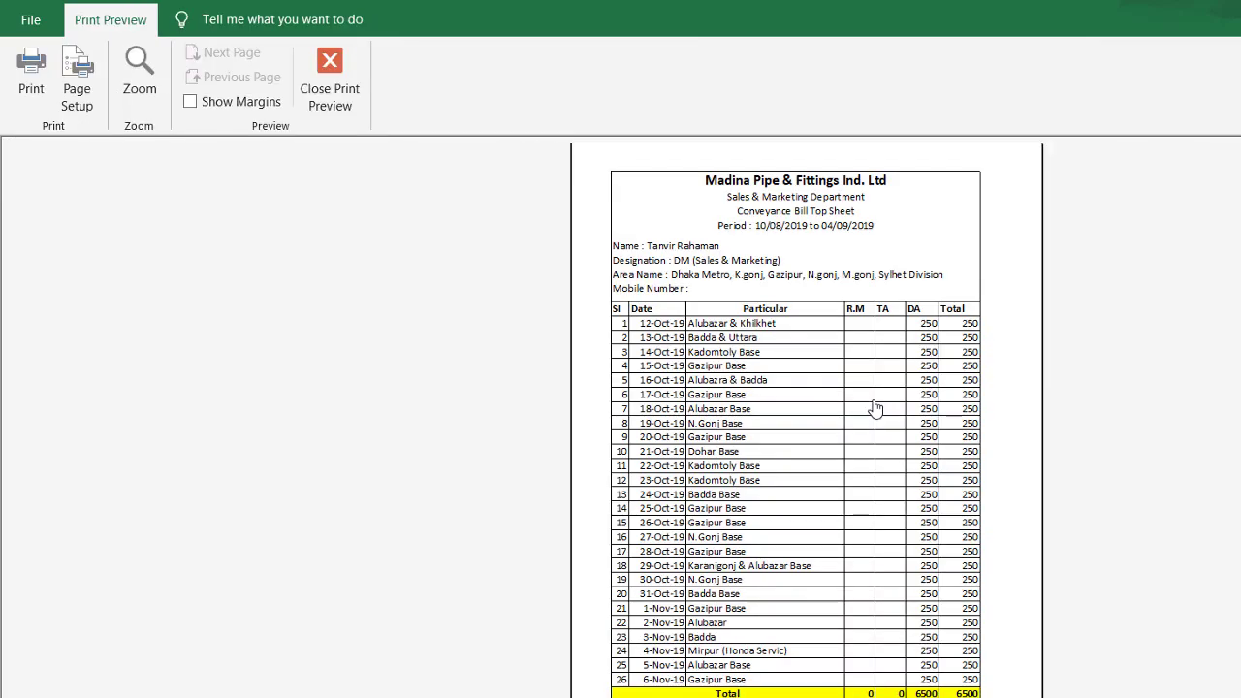
click(345, 66)
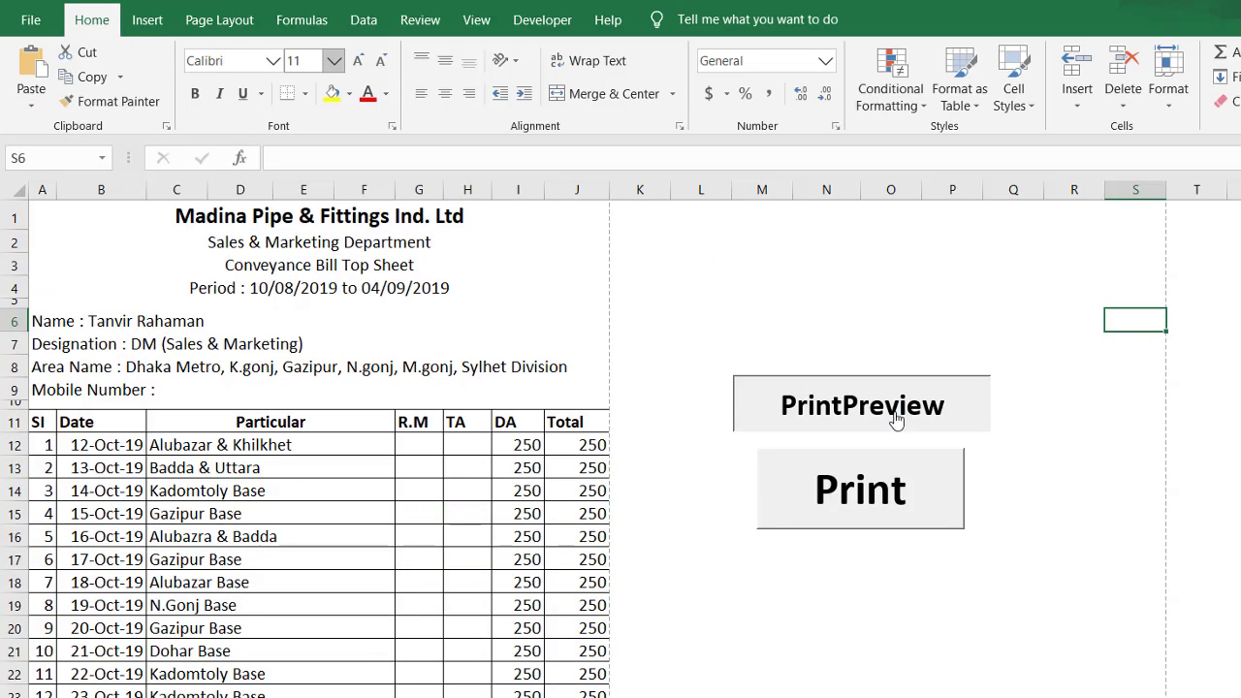
click(892, 416)
click(346, 77)
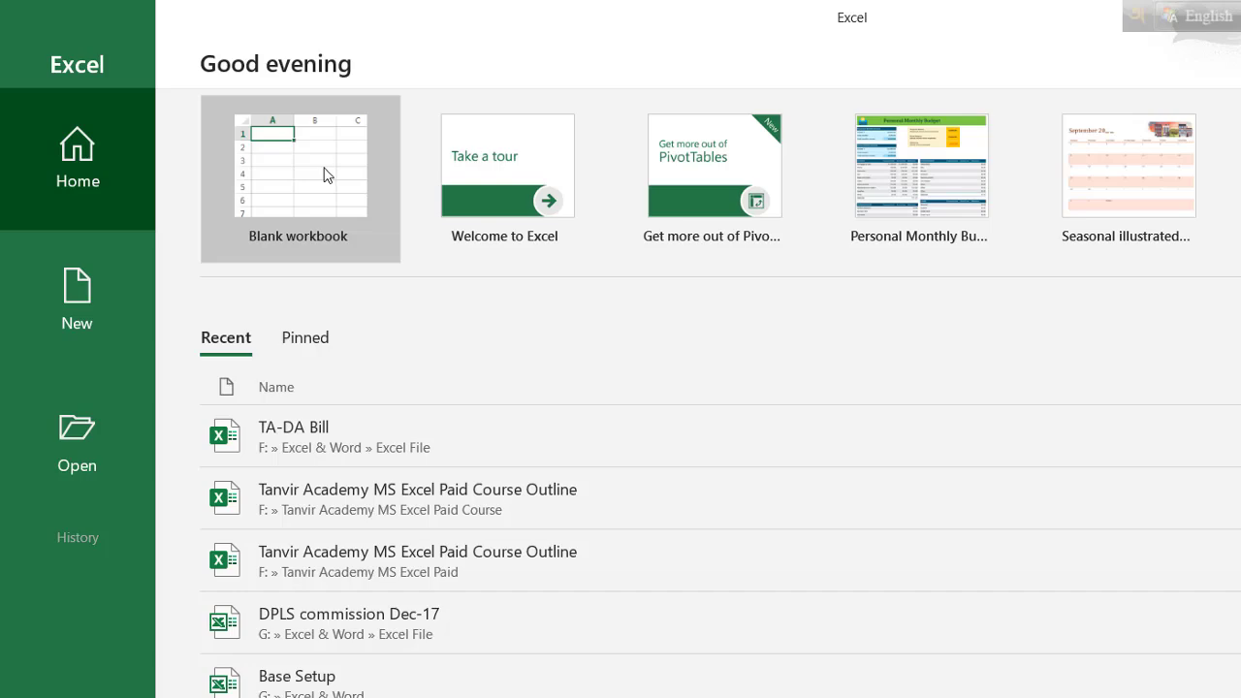
Step: Create blank workbook Book1 and select cells F6, I3, I6 and M5
click(324, 175)
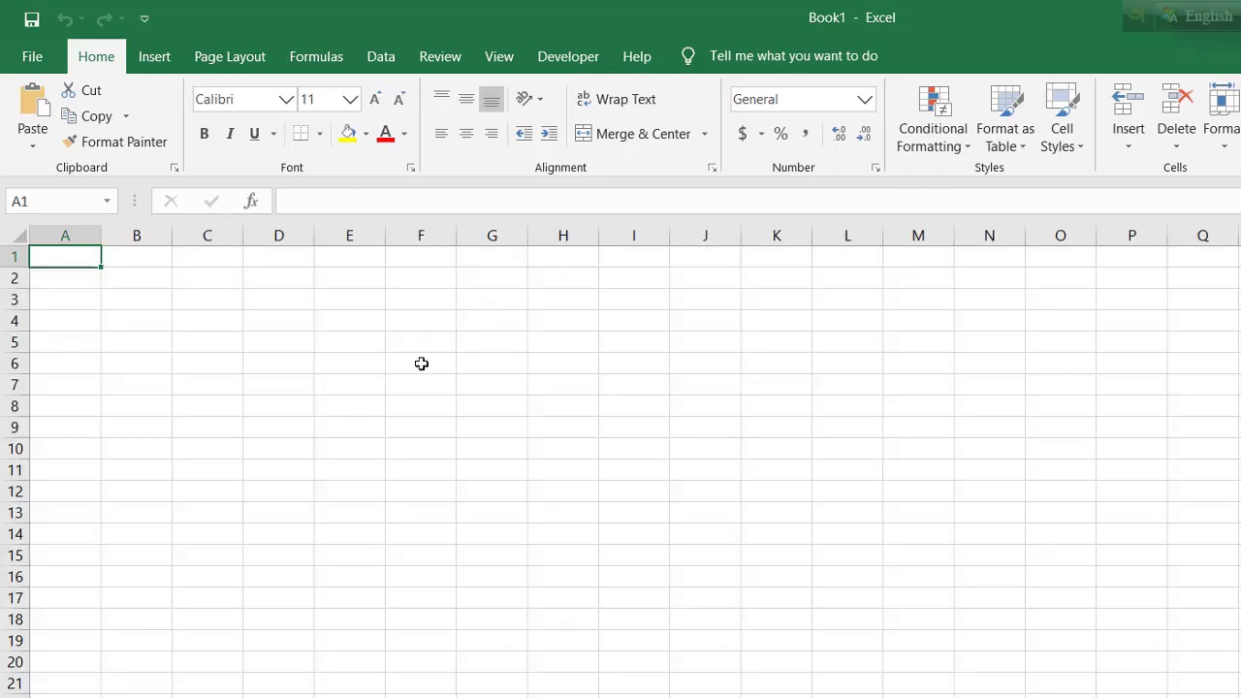
click(421, 363)
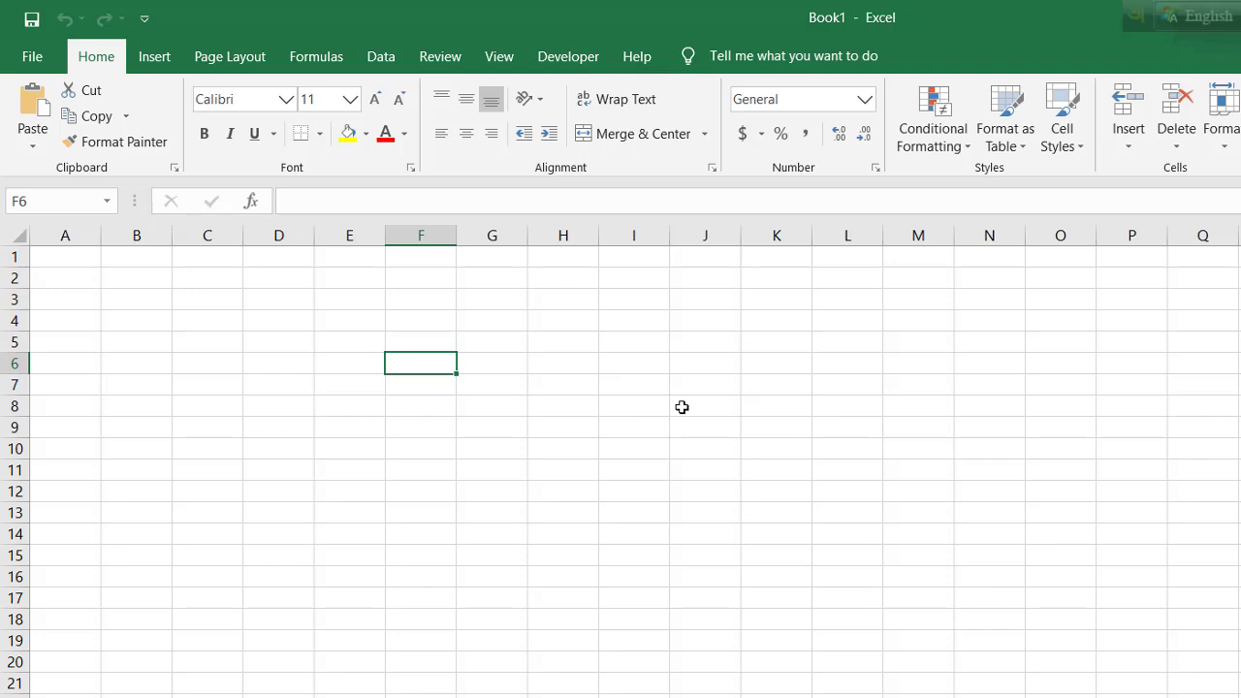
click(625, 305)
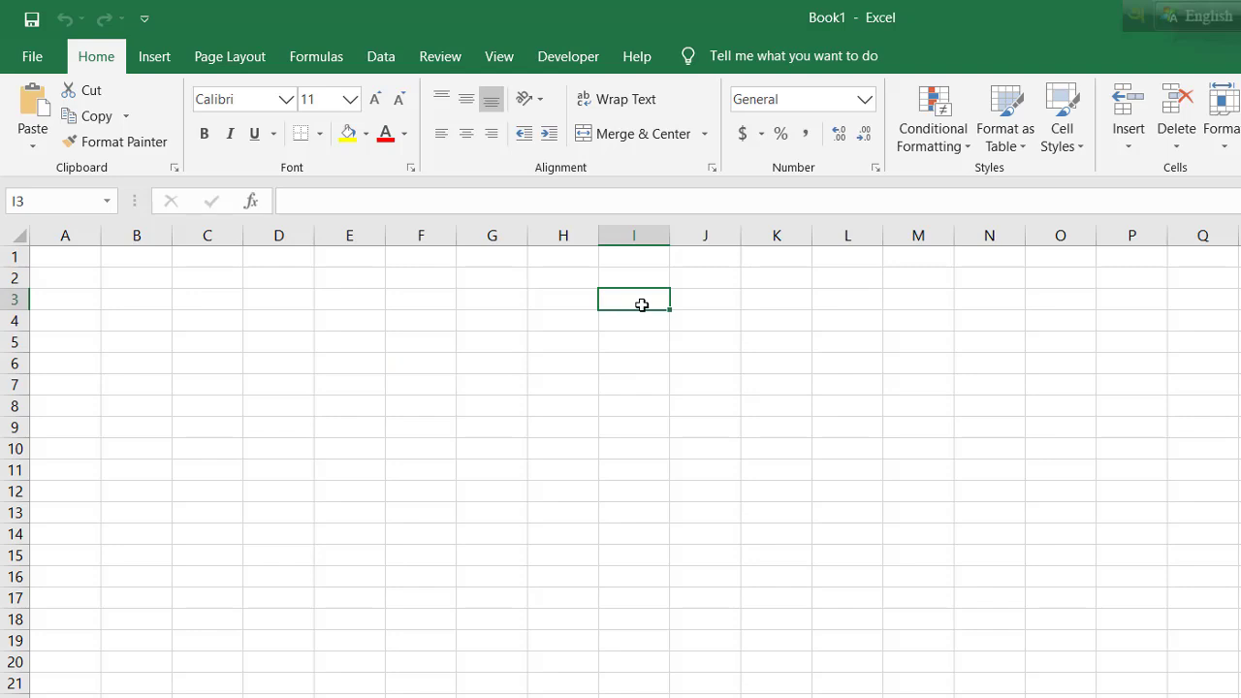
click(649, 363)
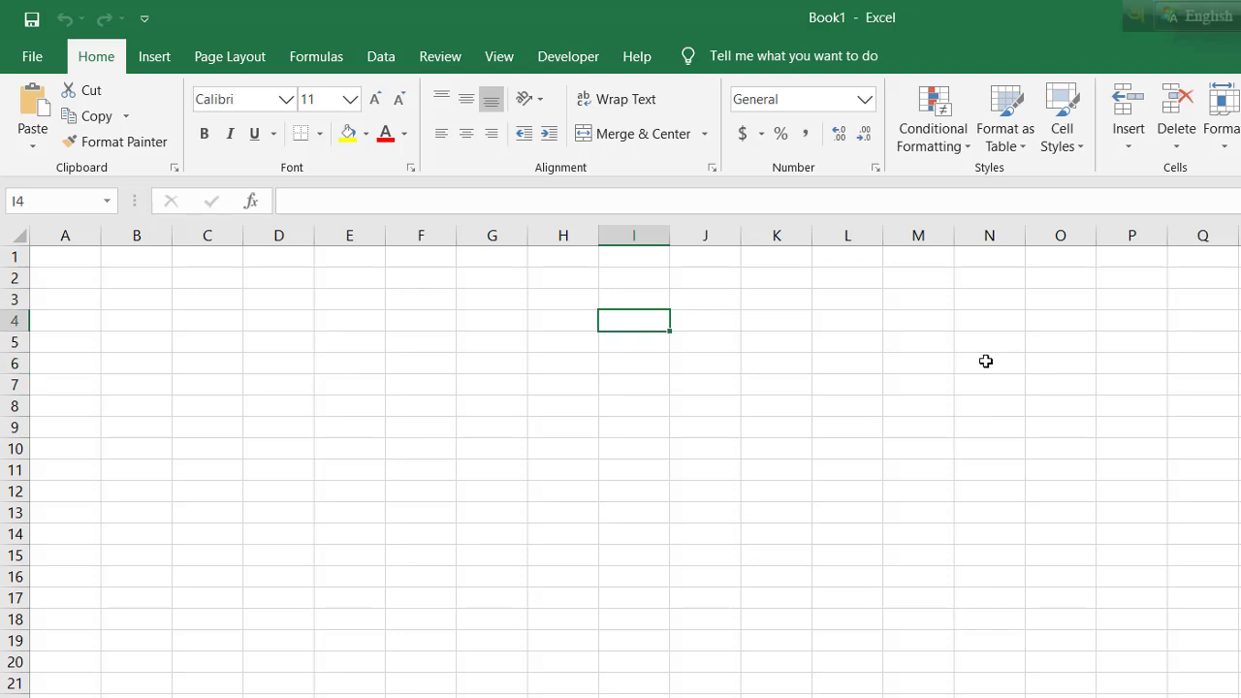
click(945, 349)
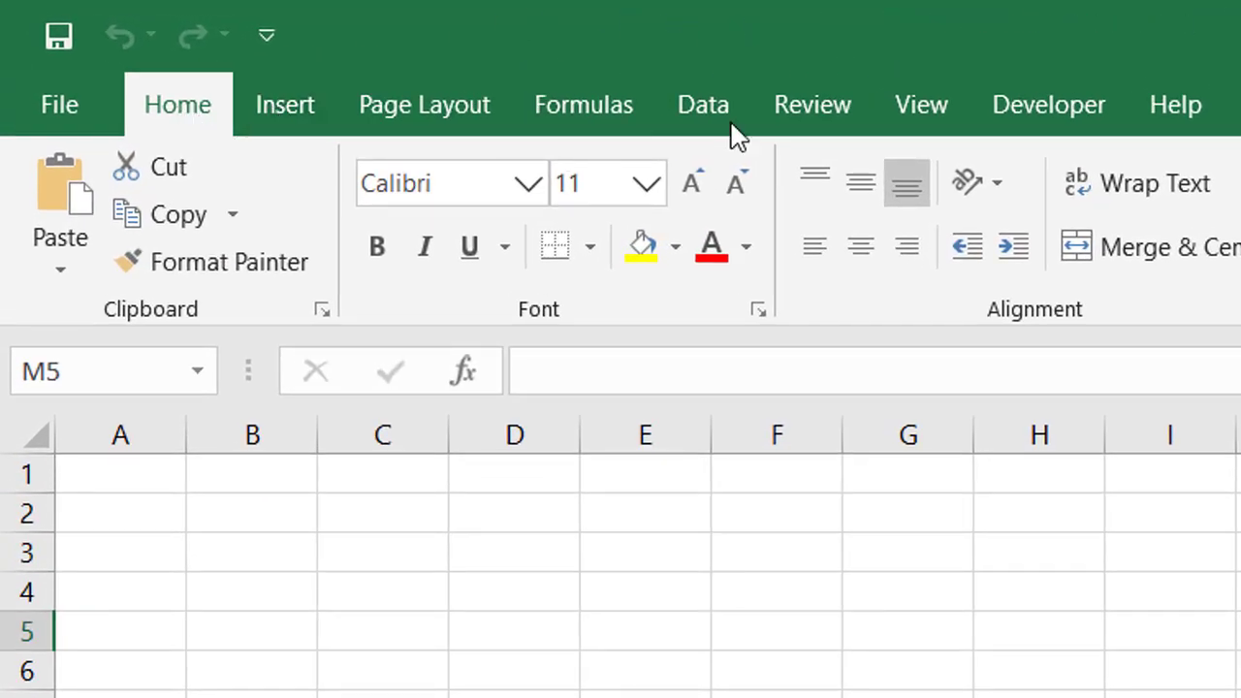
Step: Show the Developer ribbon tools and move the selection to cell K5
click(1059, 106)
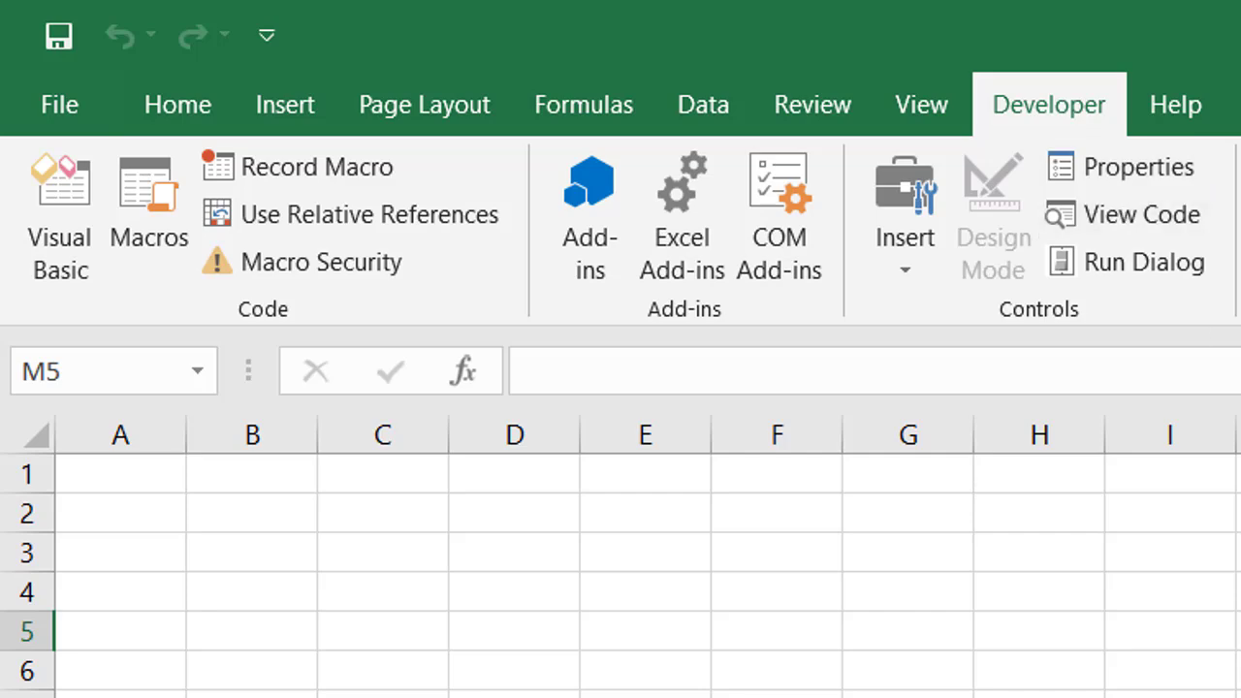
key(Left)
key(Left)
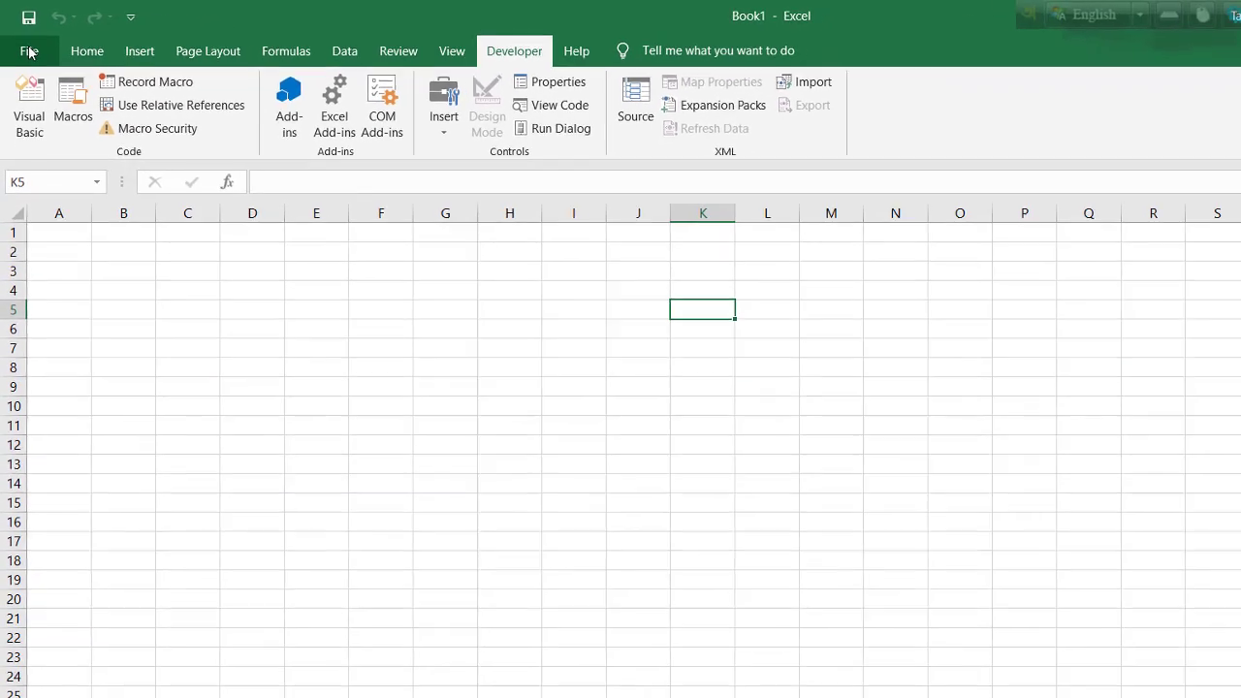
click(29, 51)
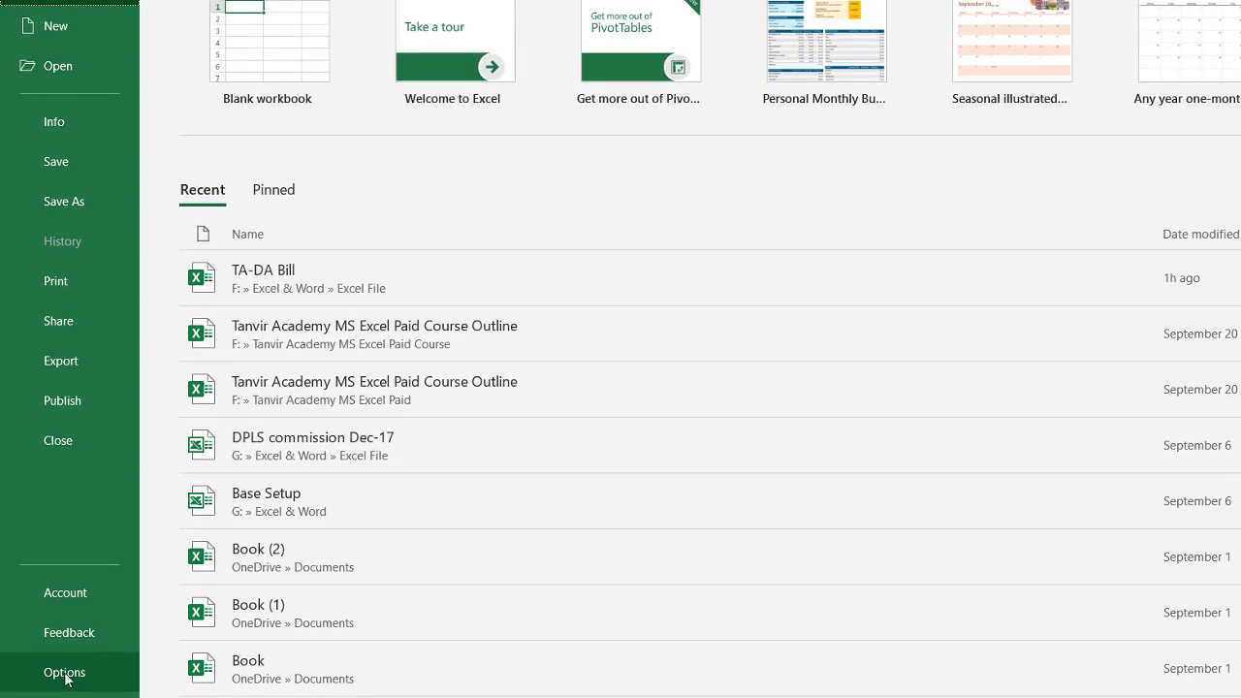
click(66, 678)
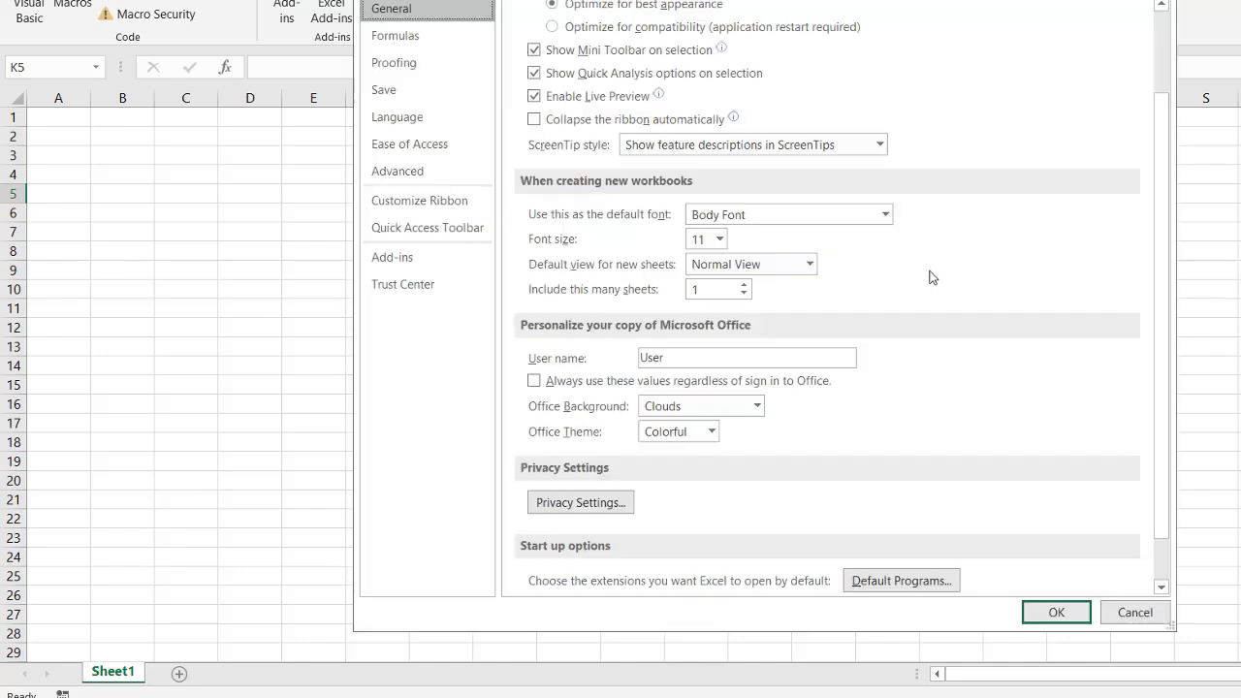
drag(648, 0, 576, 2)
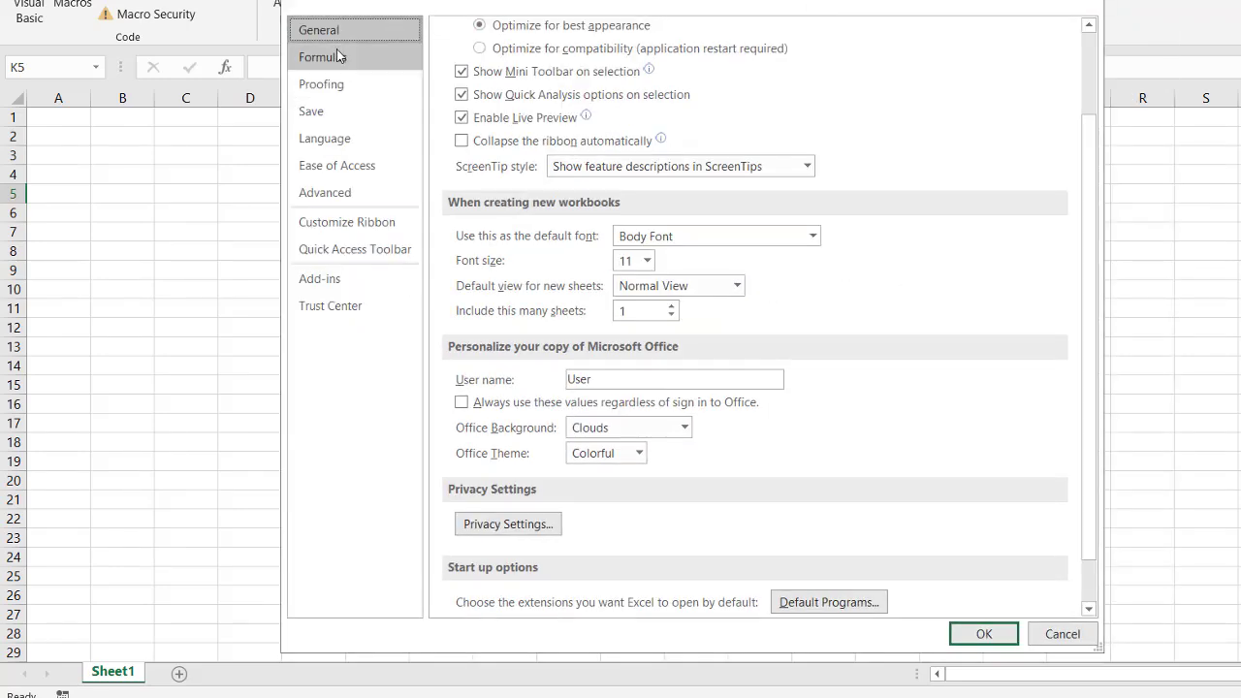
click(347, 233)
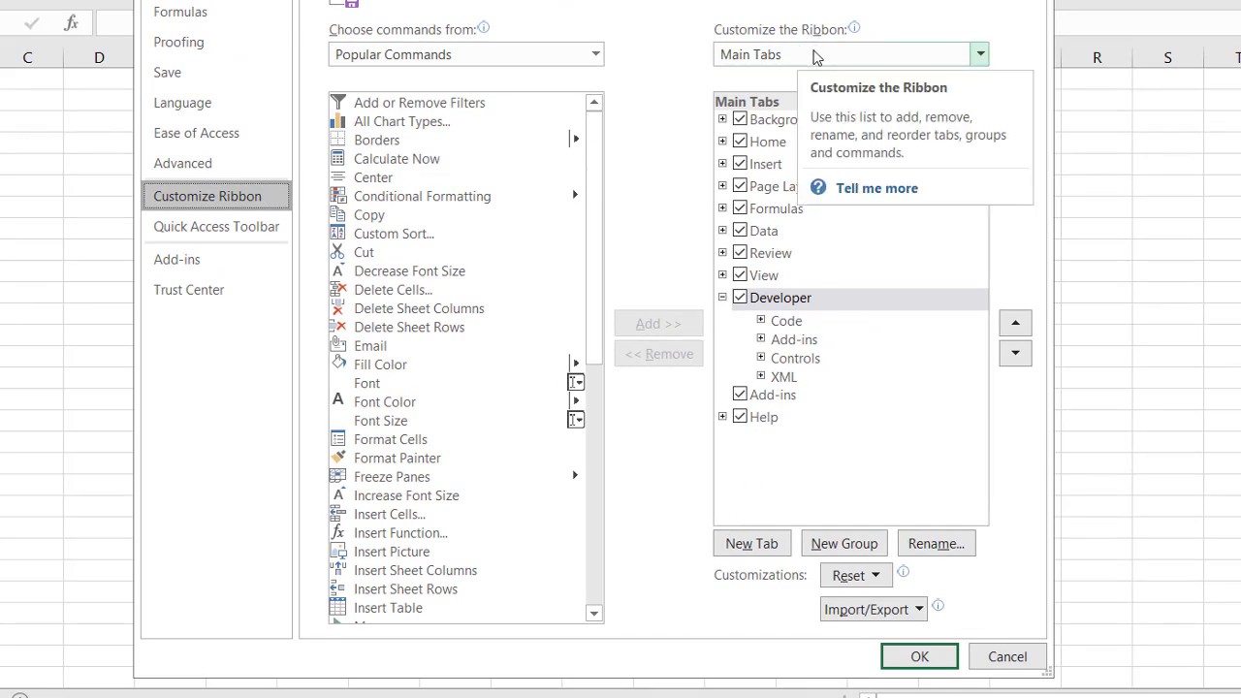
click(823, 57)
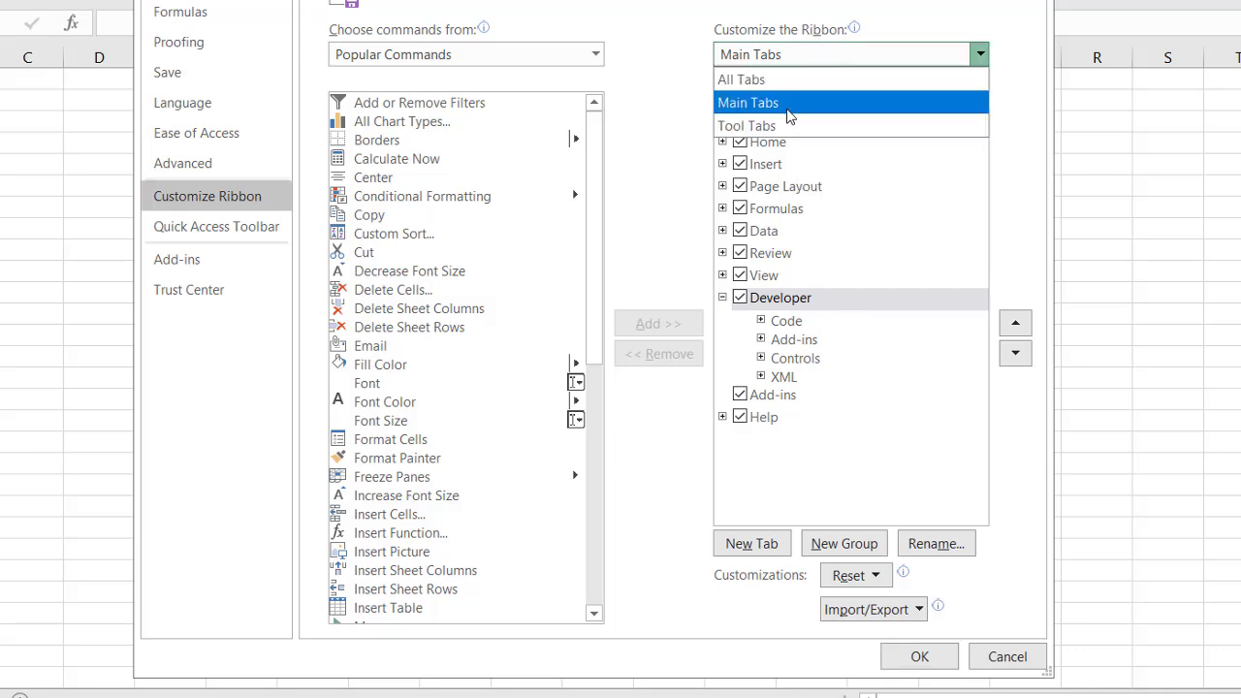
click(787, 106)
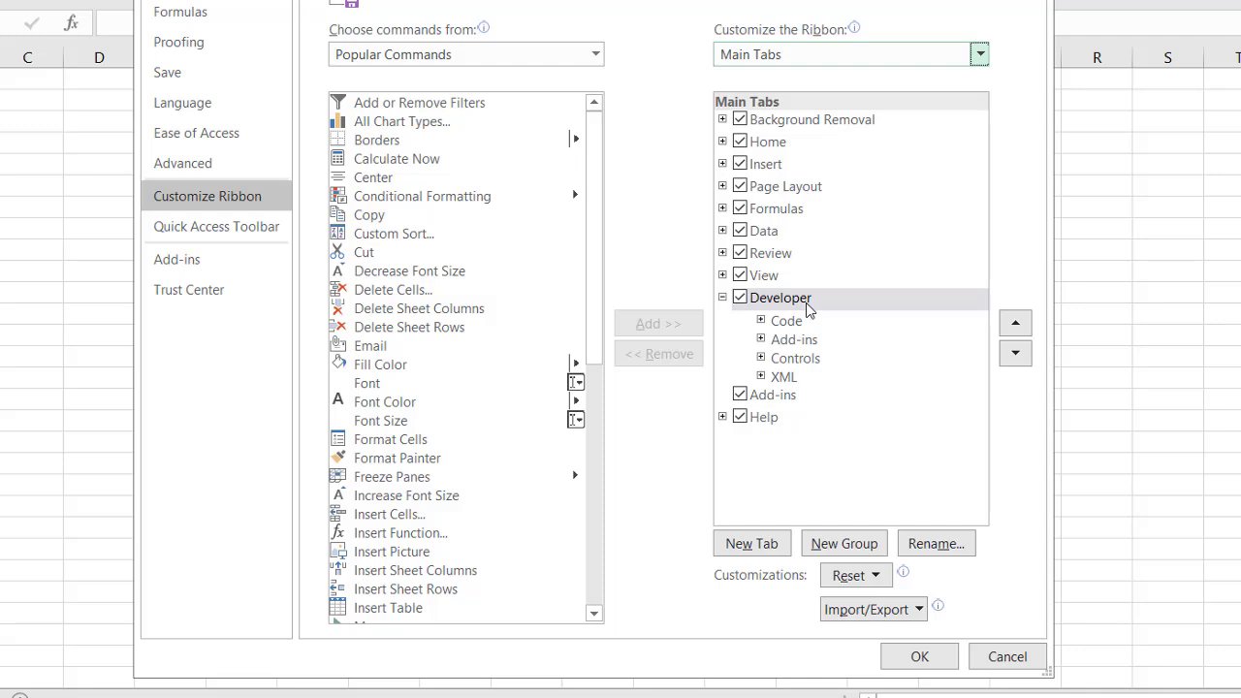
click(740, 298)
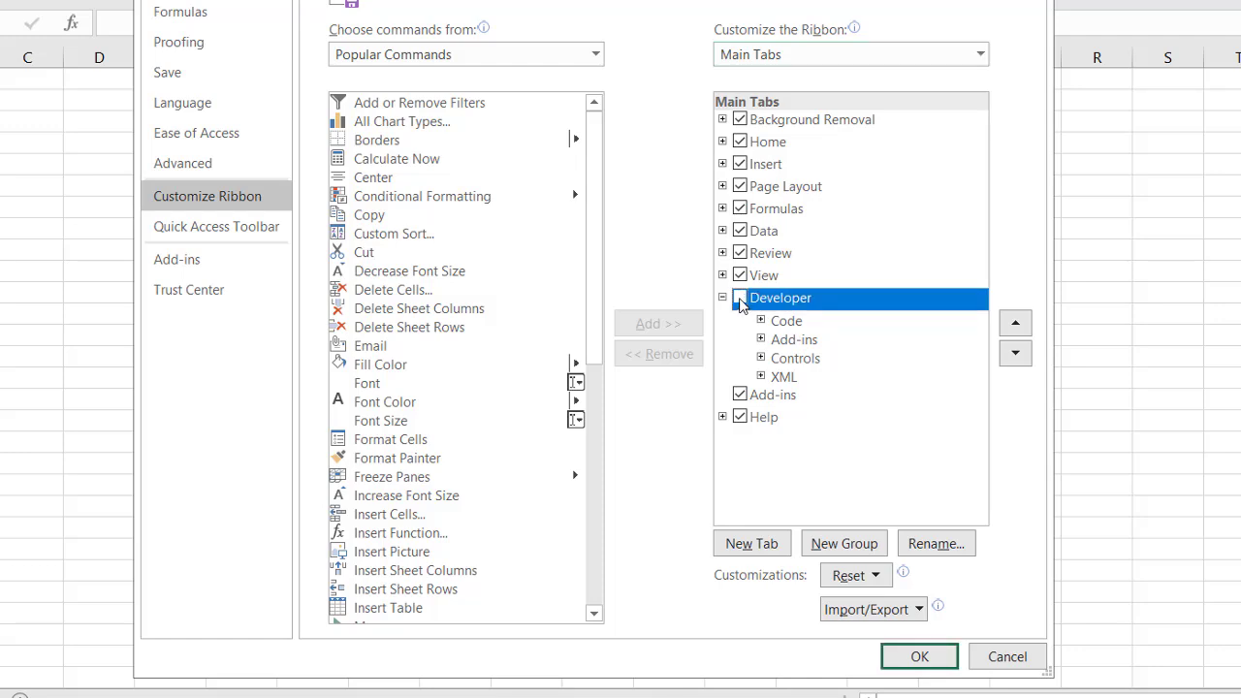
click(918, 656)
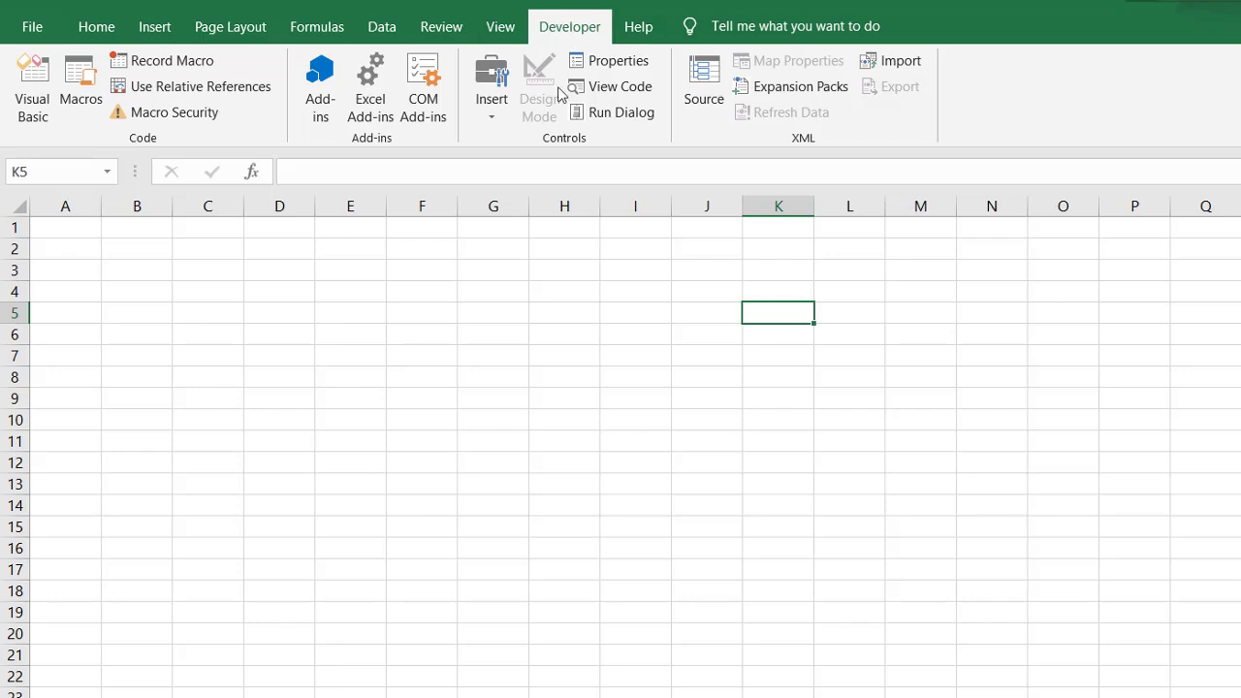
Step: Draw a Form Control button over roughly cells J5 to M8
click(494, 118)
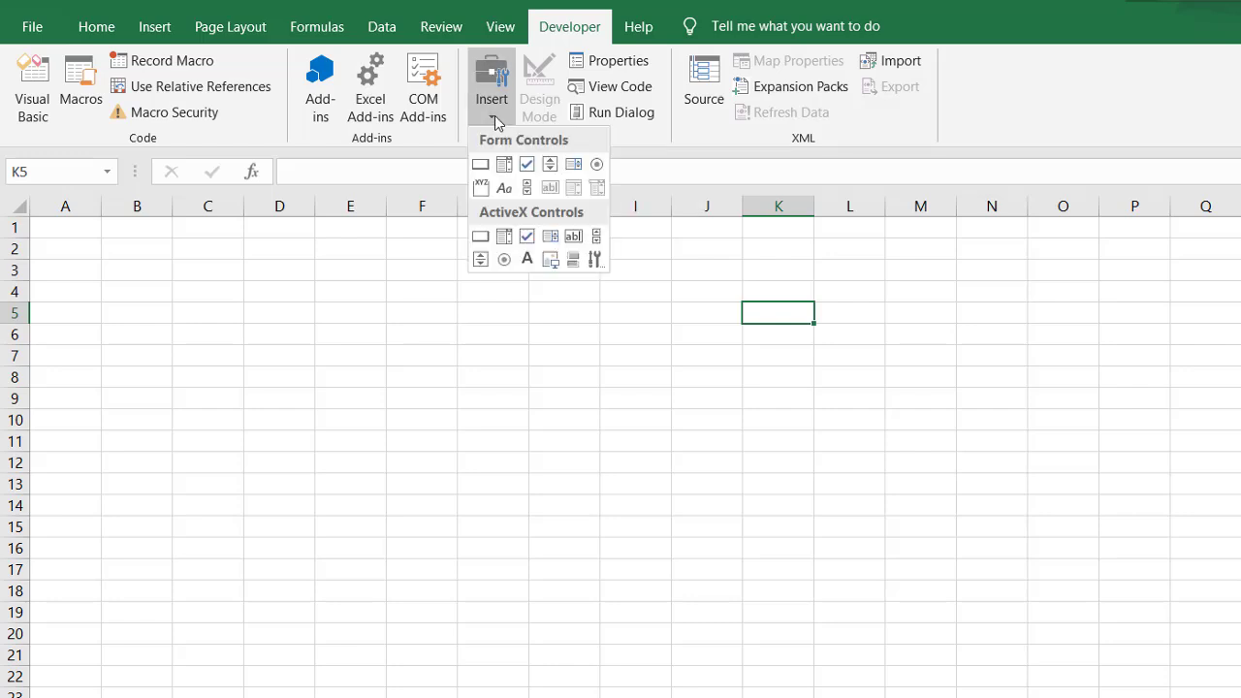
click(480, 167)
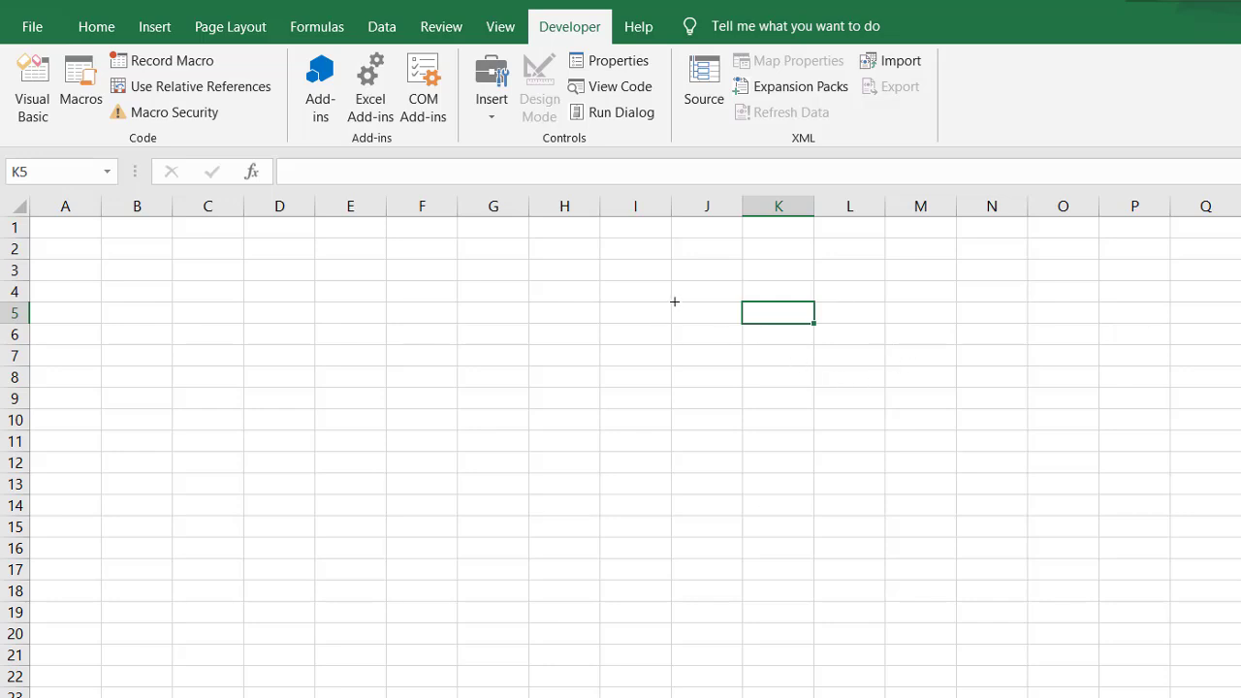
mouse_move(674, 302)
mouse_down()
mouse_move(789, 366)
mouse_move(892, 398)
mouse_move(889, 384)
mouse_up()
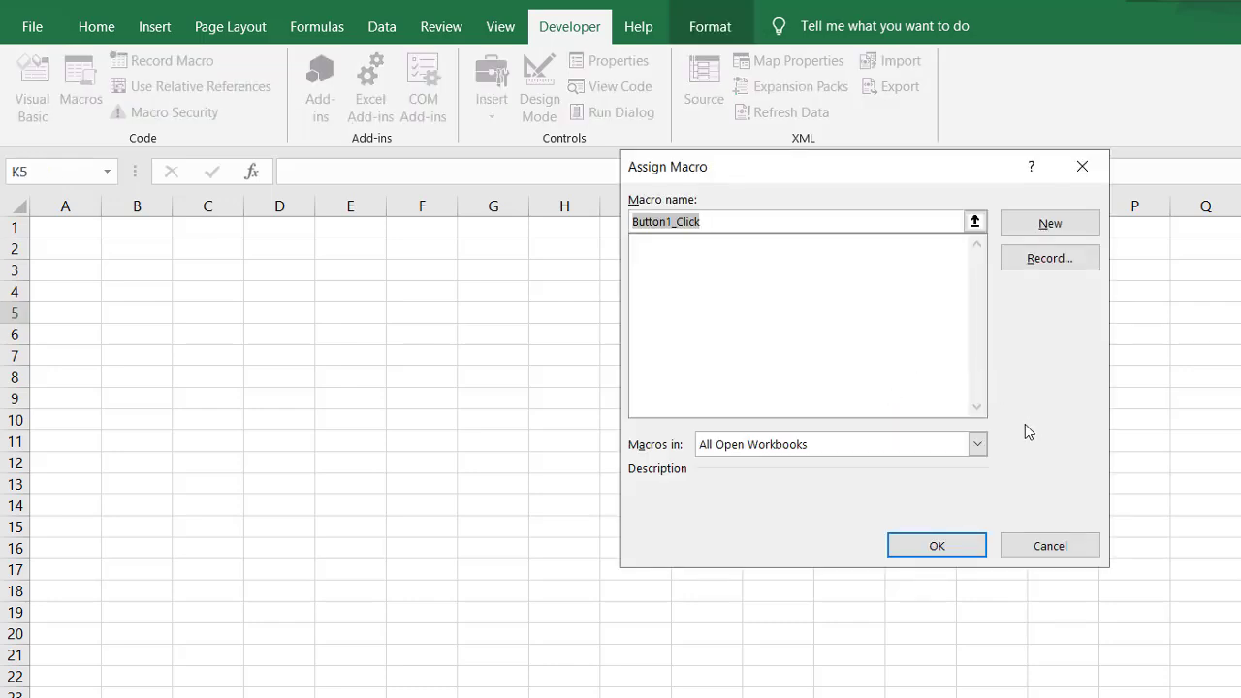
Step: Name the button's macro PrintPreview and create it as a new macro
drag(866, 171, 814, 266)
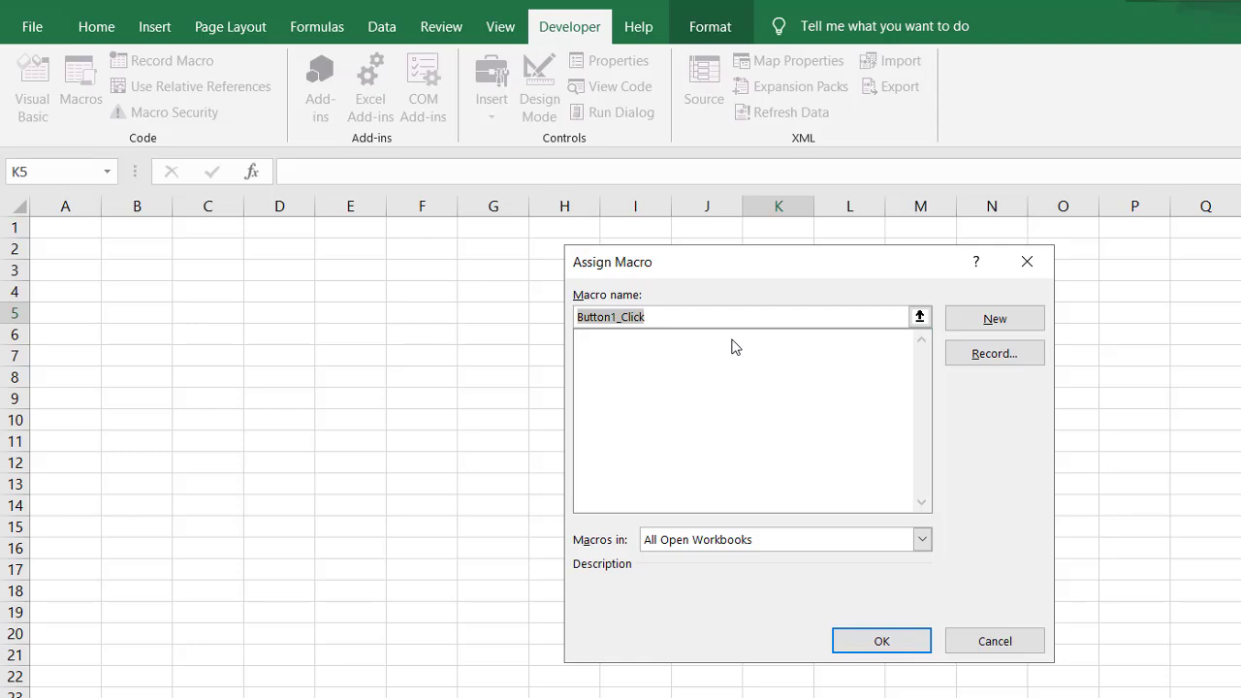
text(PrintPreview)
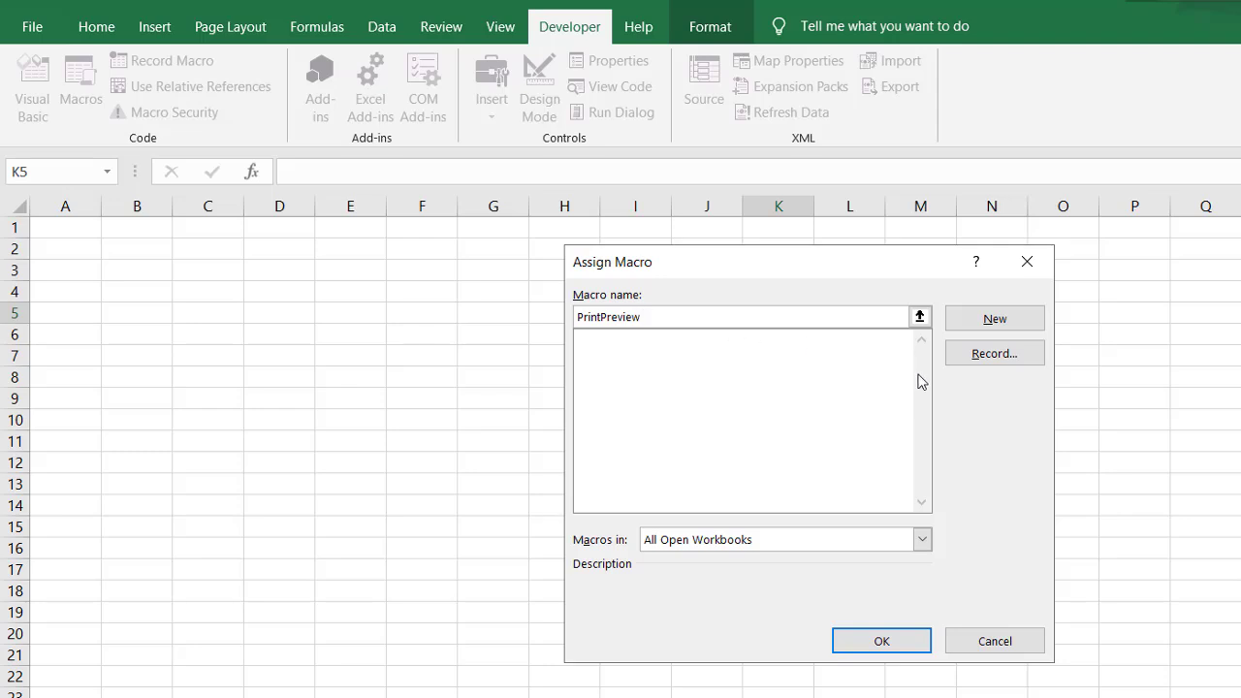
click(1014, 323)
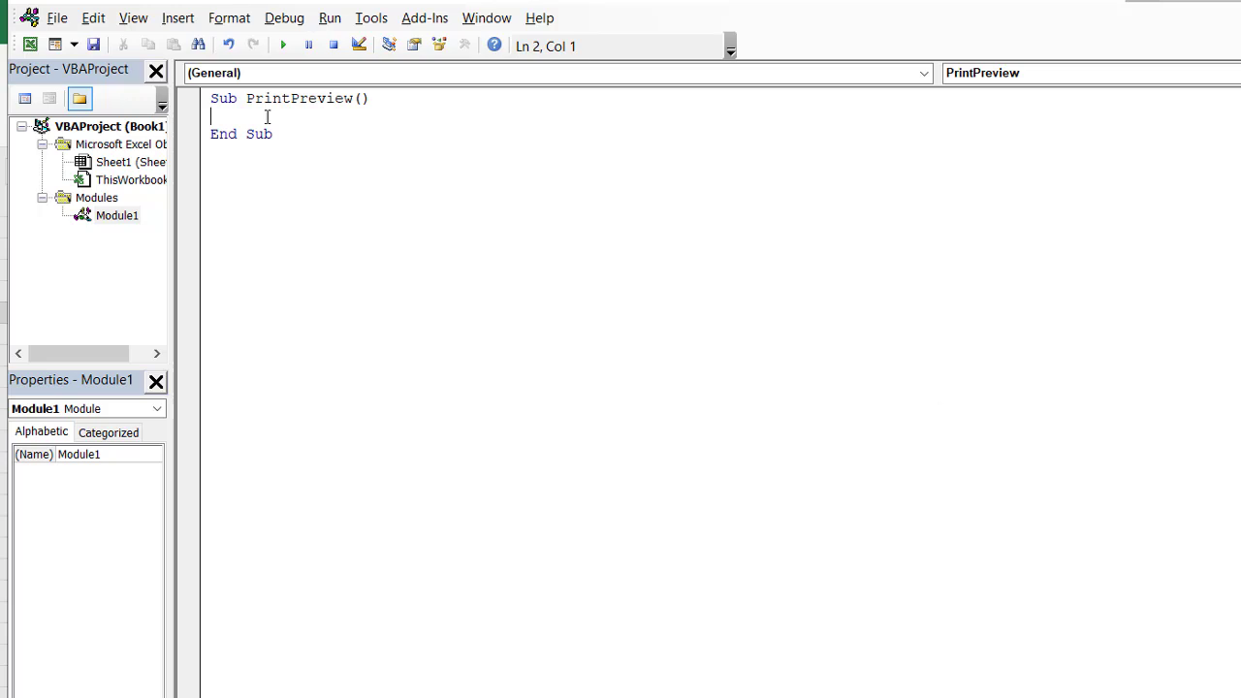
Step: Put ActiveSheet.PrintPreview in the PrintPreview macro and go back to the worksheet
text(Activ)
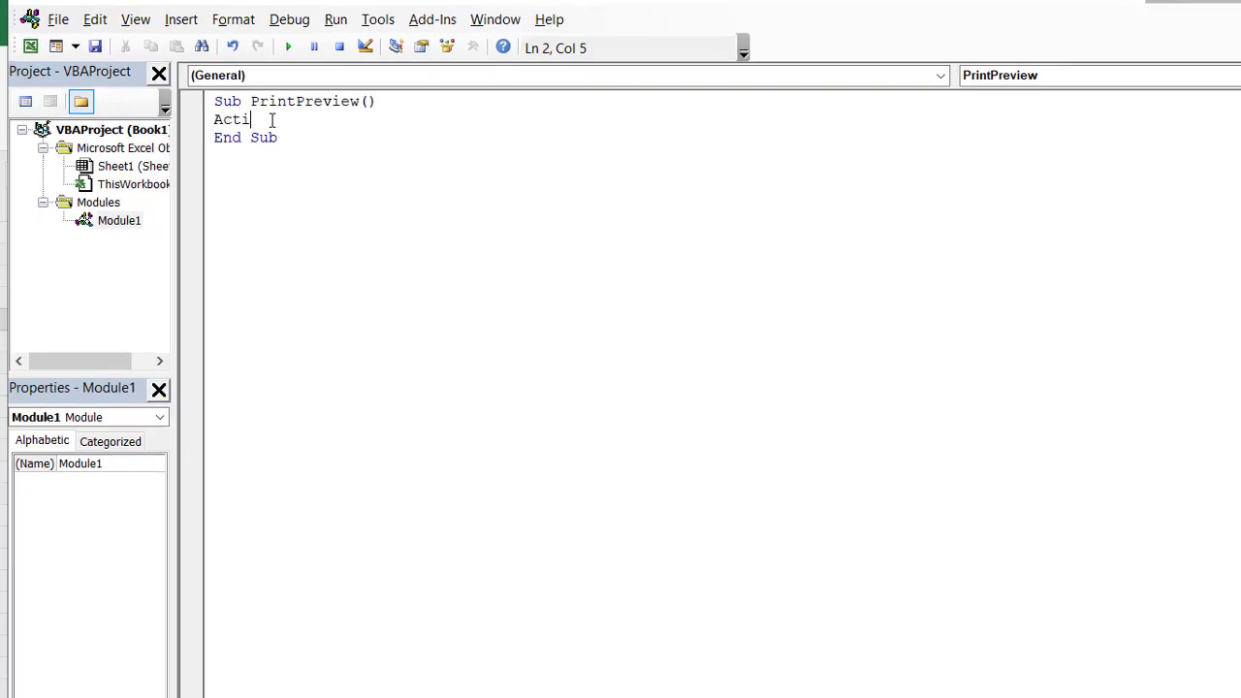
text(eS)
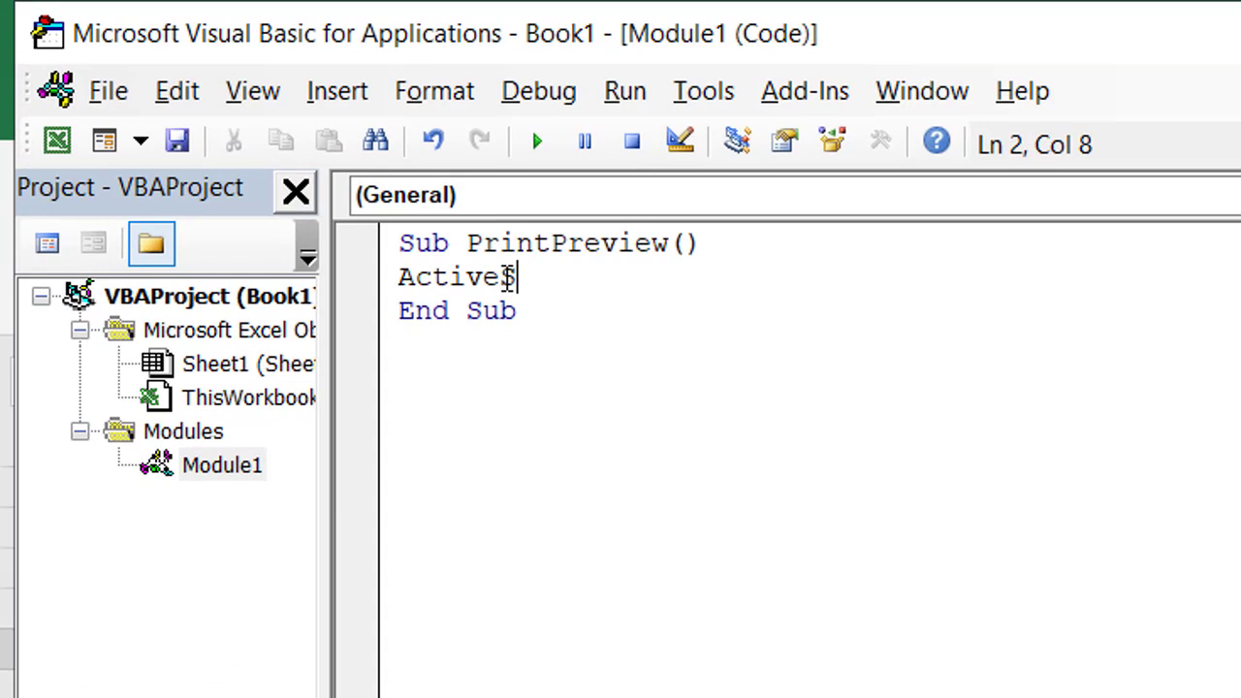
text(heet.)
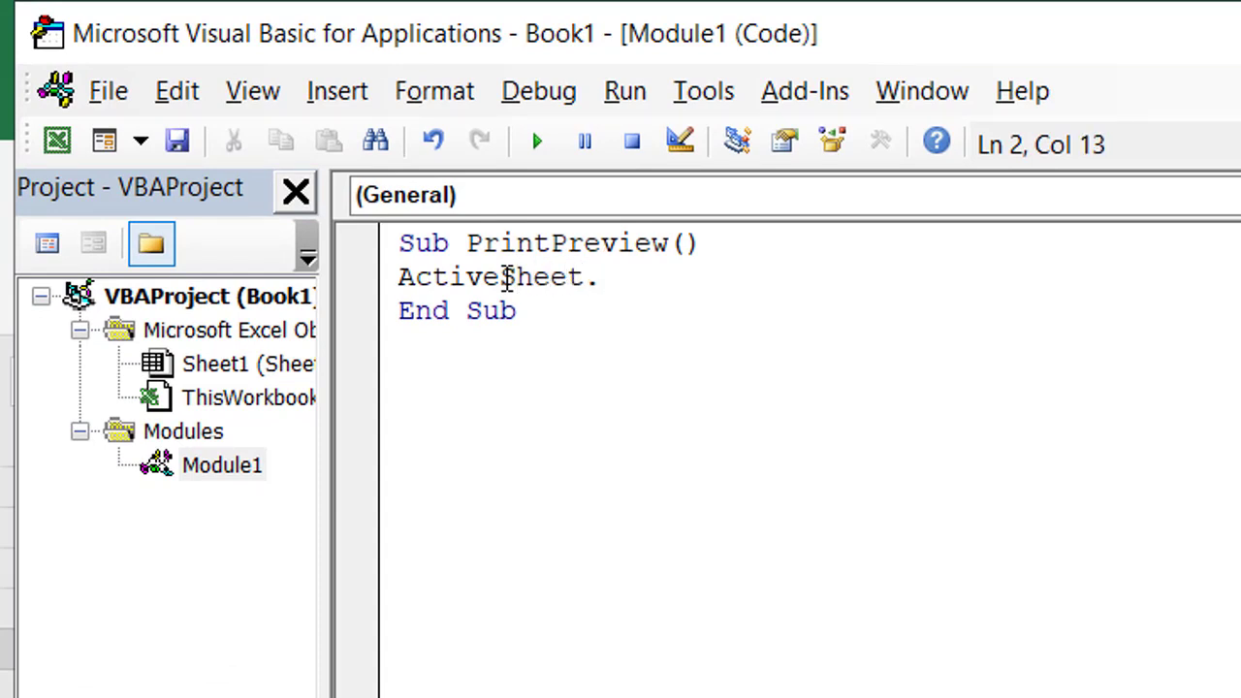
text(Prin)
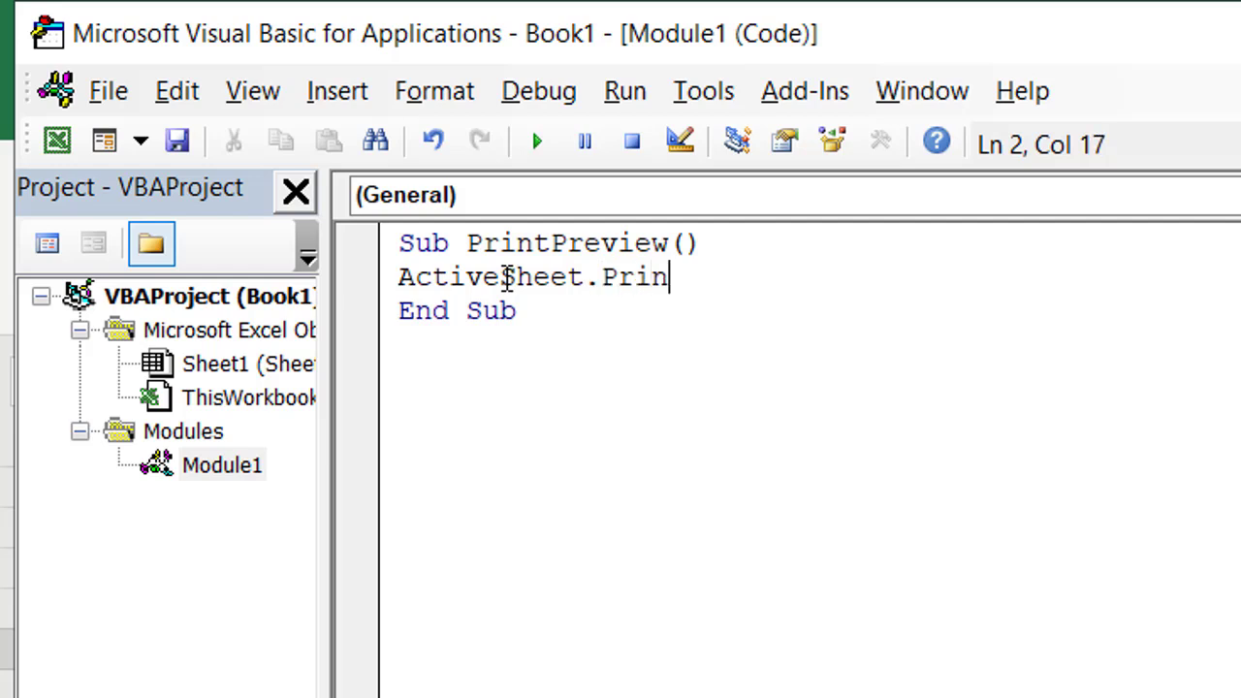
text(tPr)
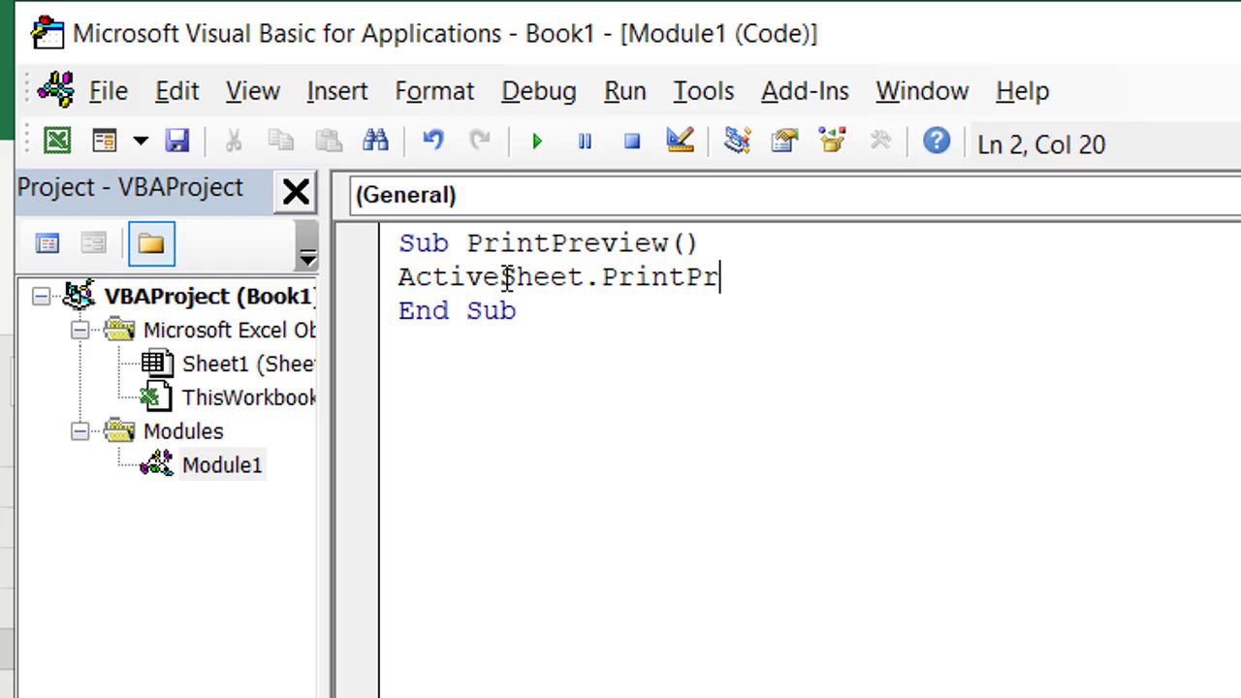
text(eview)
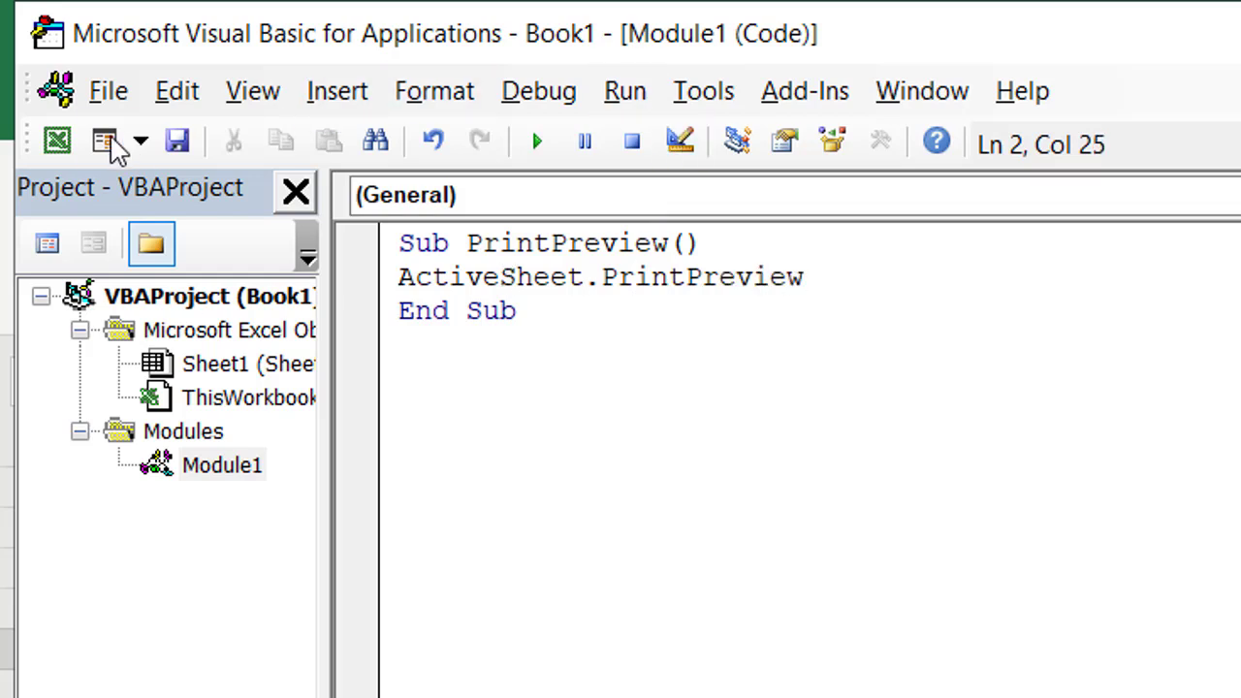
click(57, 141)
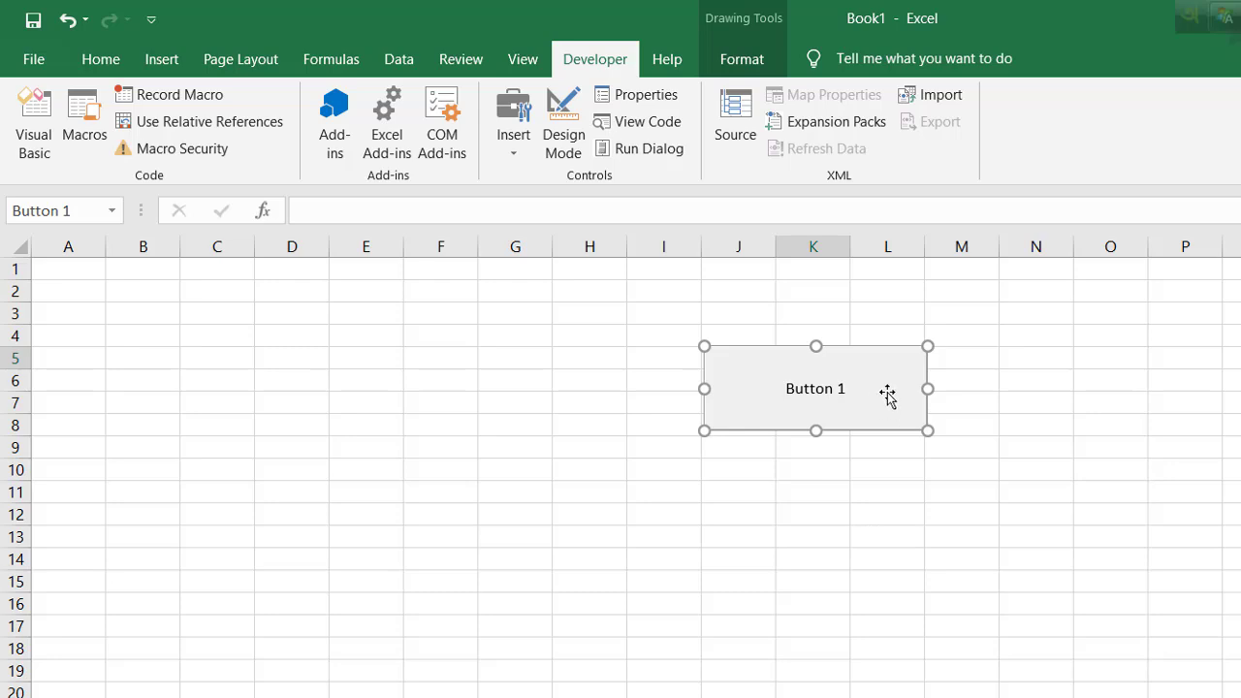
Step: Deselect Button 1 and run it once to preview the sheet
click(936, 541)
click(1231, 492)
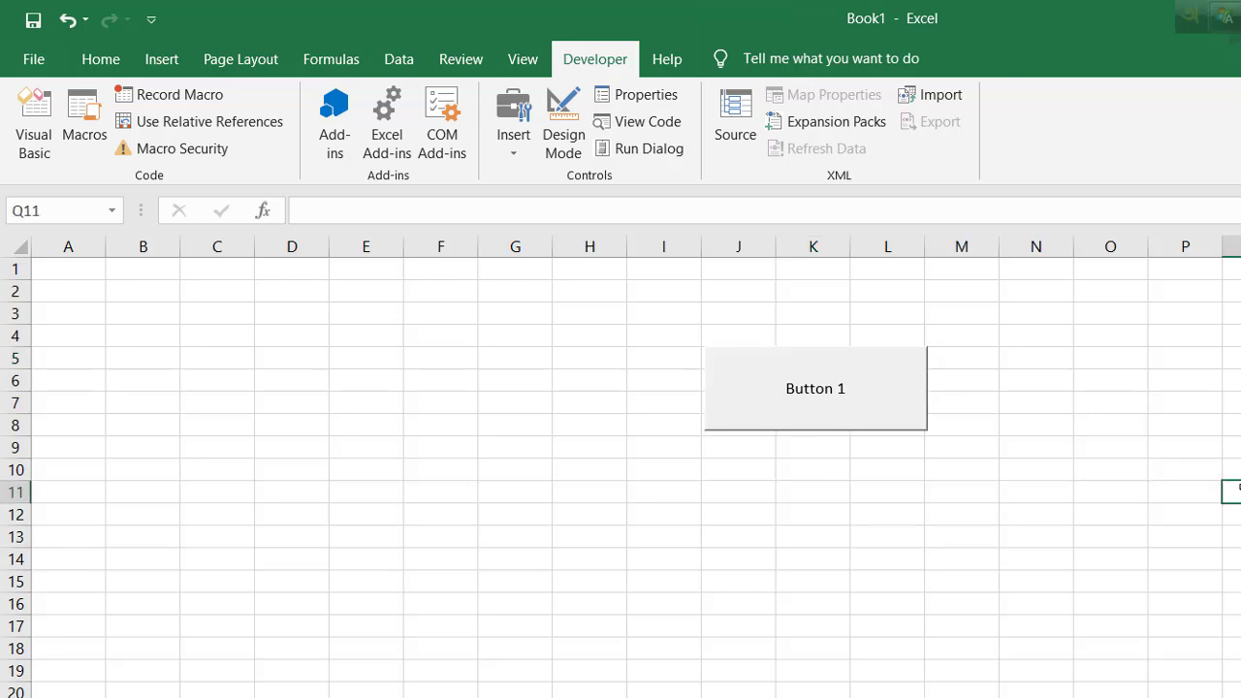
click(1076, 521)
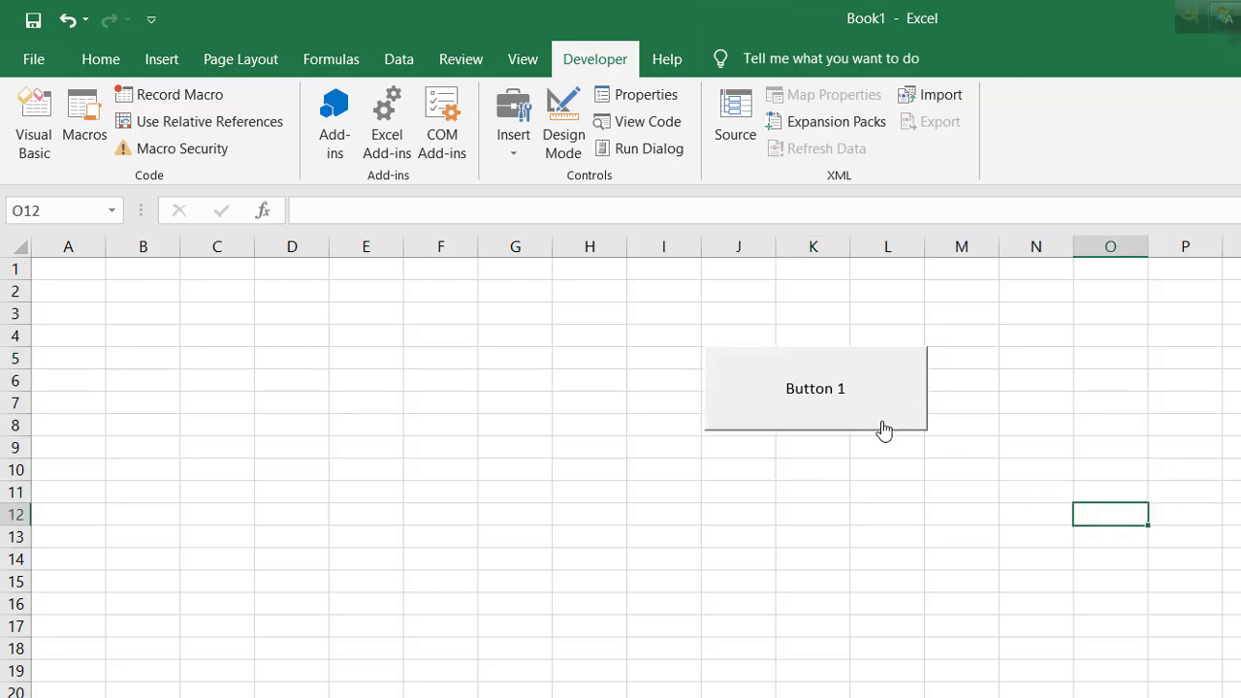
click(820, 390)
Step: Enter a sample person's name in cell C5
click(194, 359)
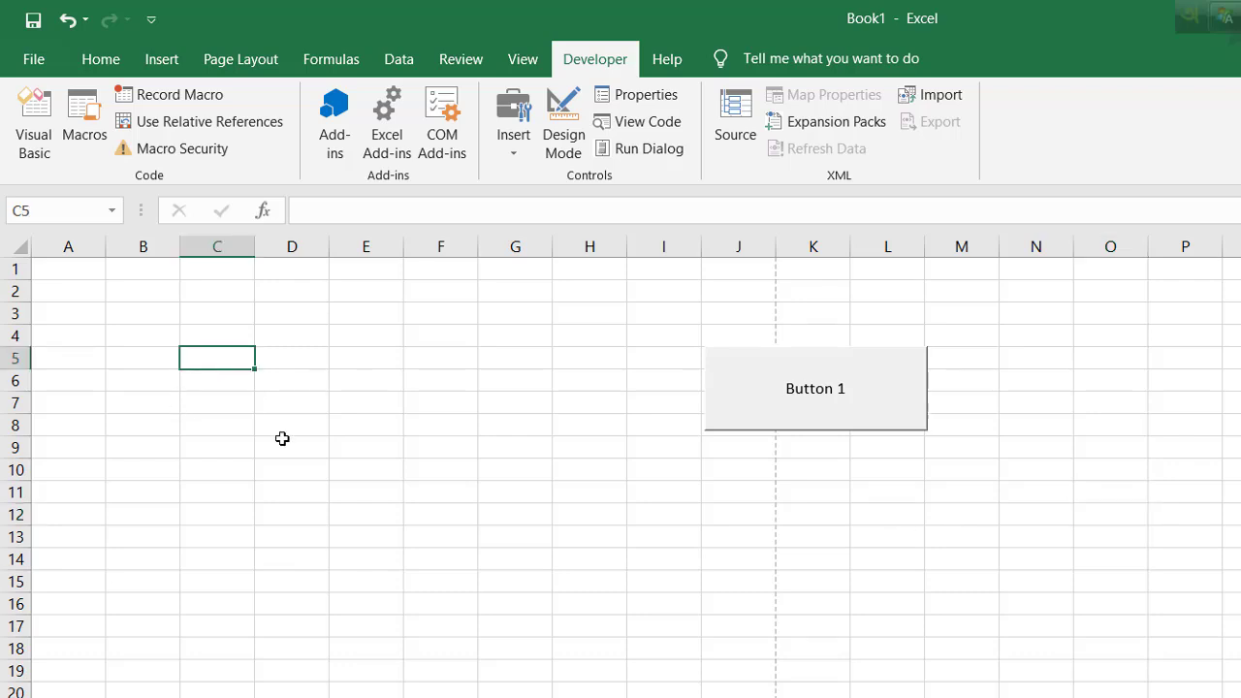
text(Tanvir)
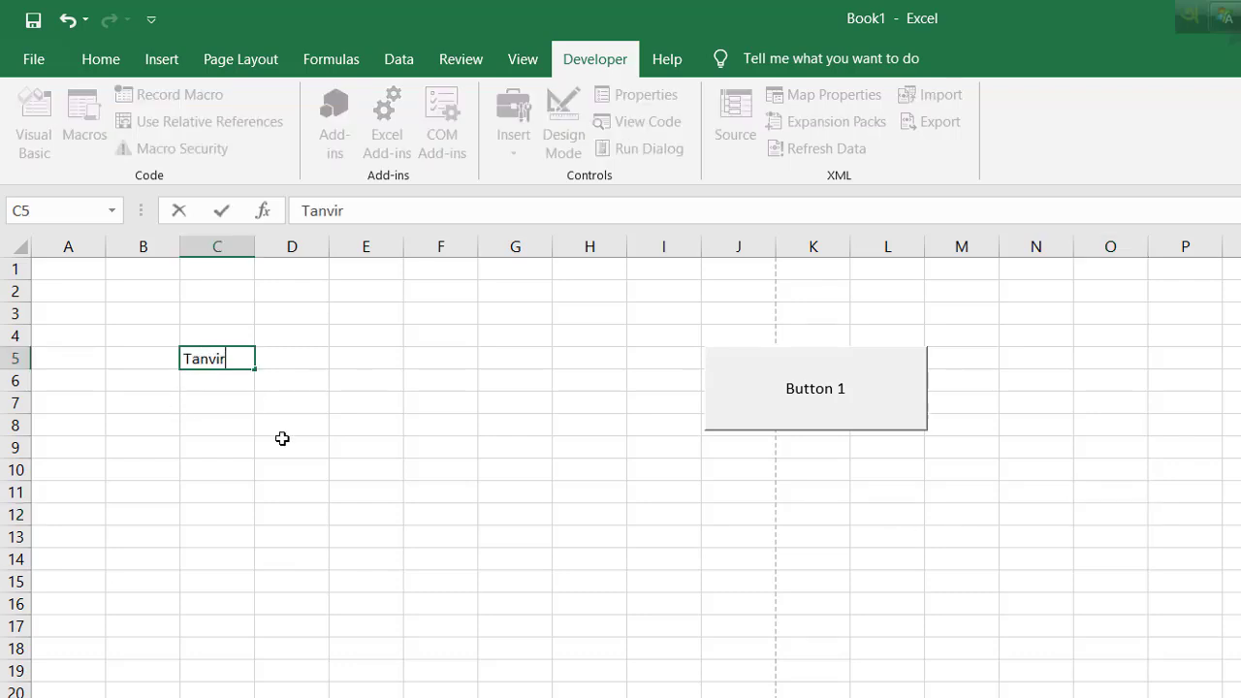
click(588, 464)
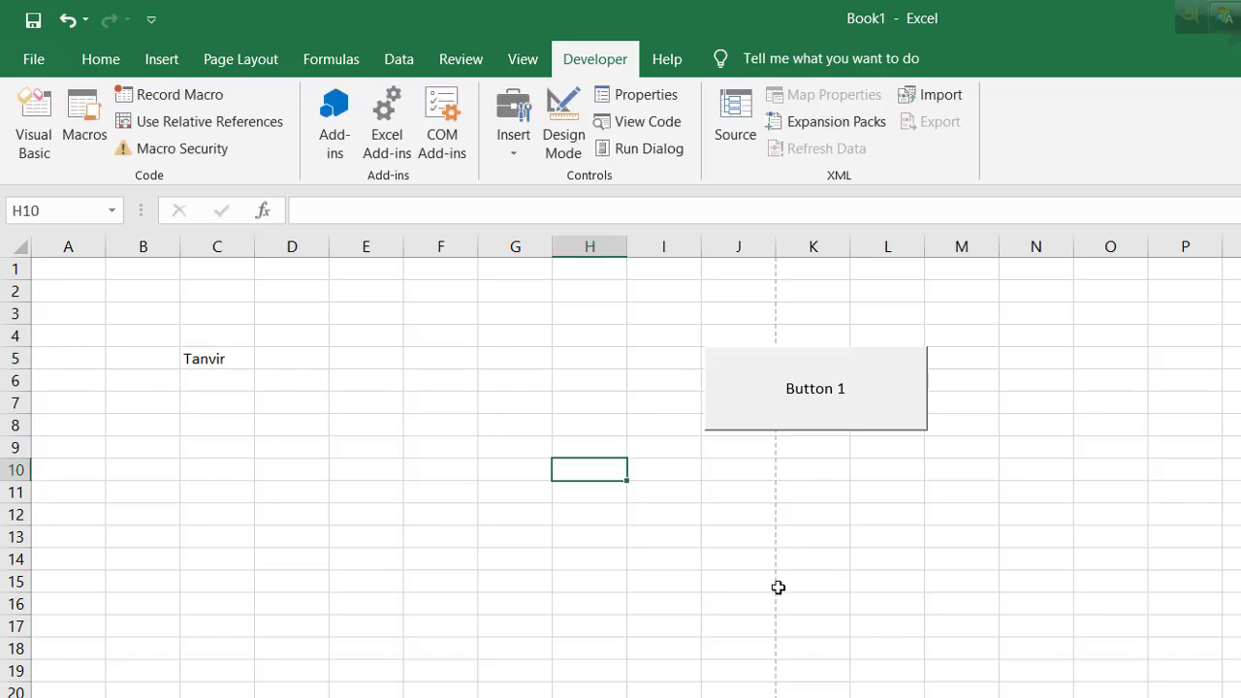
click(897, 565)
click(846, 405)
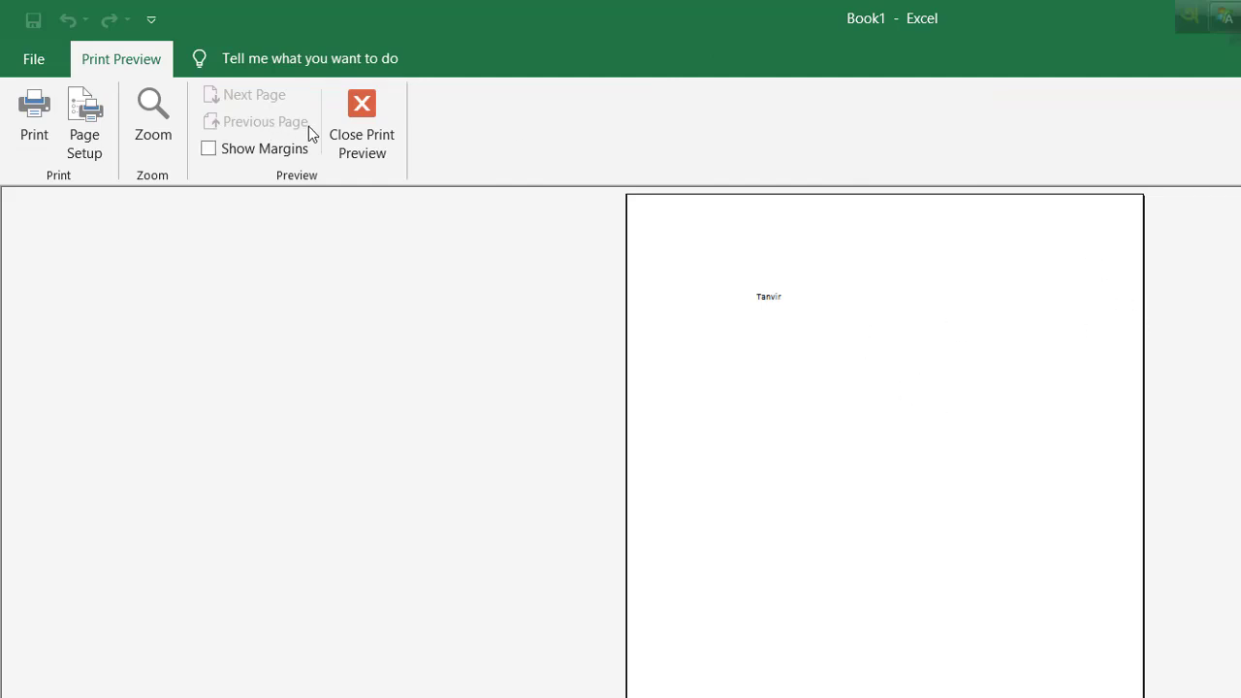
click(344, 134)
click(780, 540)
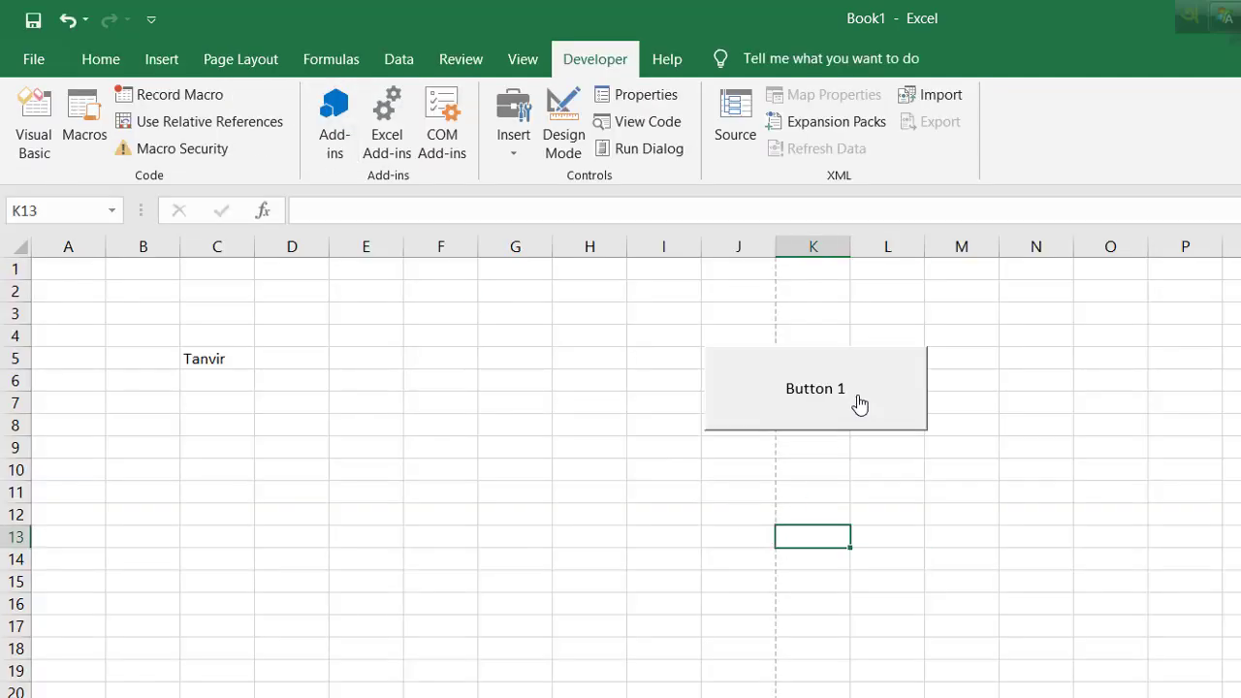
Step: Change Button 1's label text to PrintPreview and select the new label
right_click(847, 393)
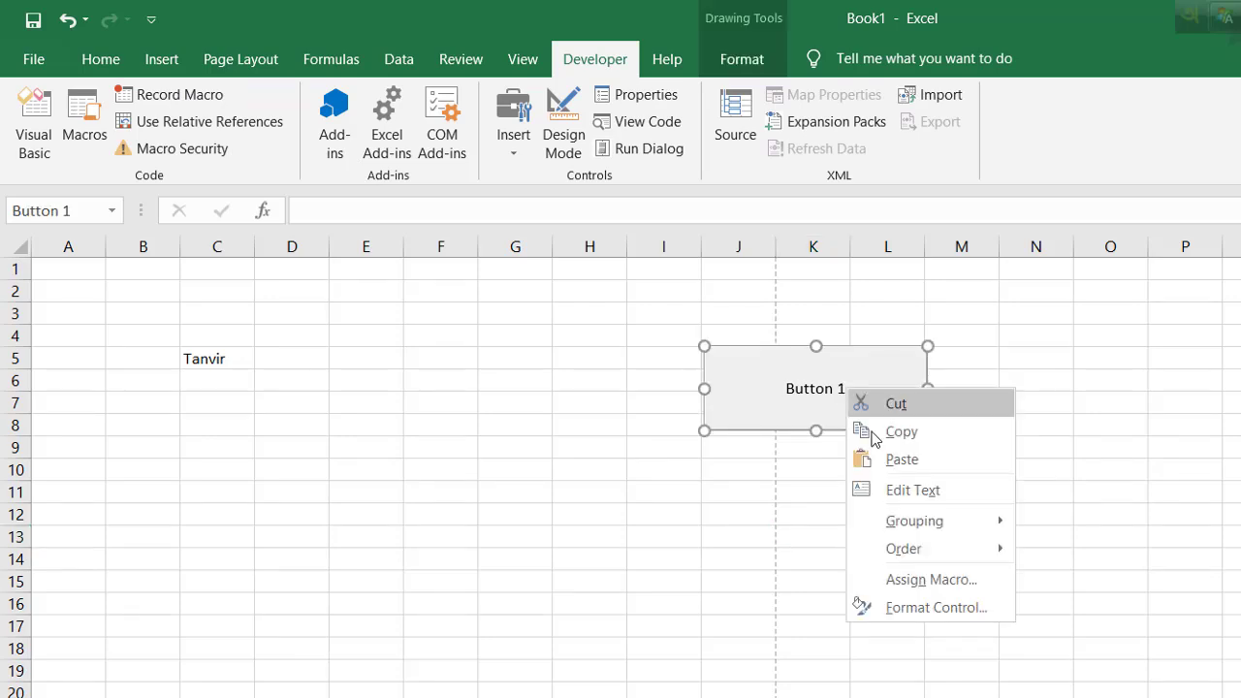
key(Down)
key(Down)
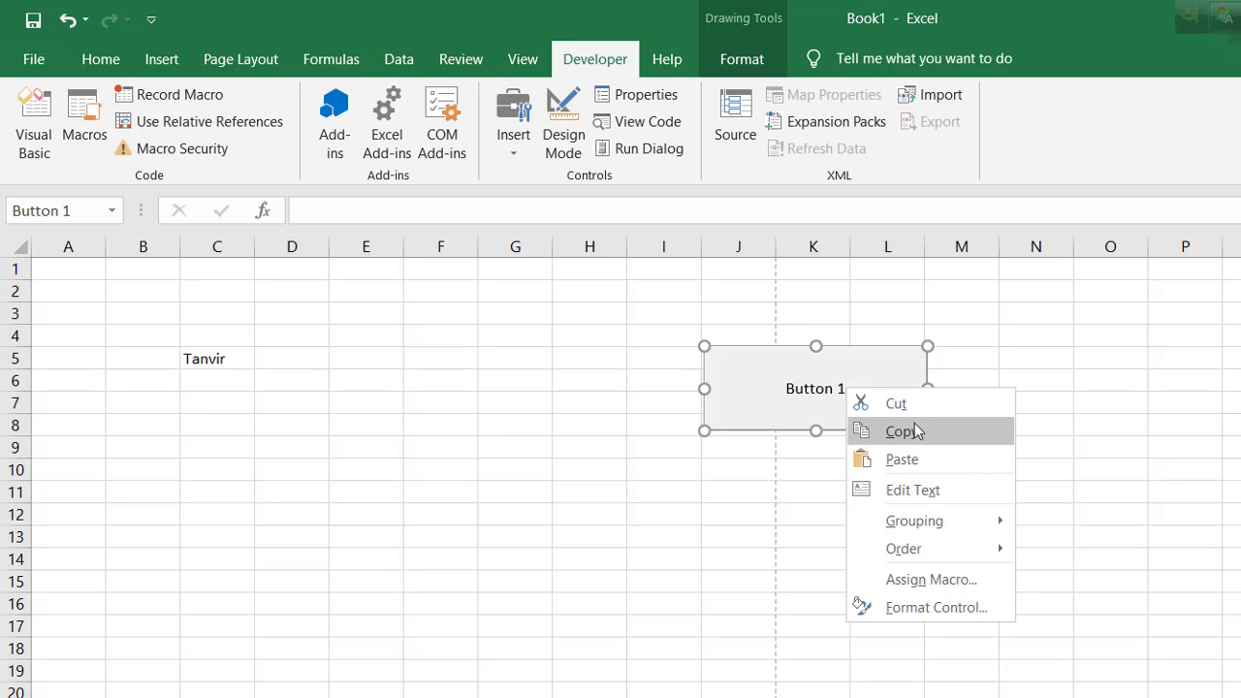
click(902, 490)
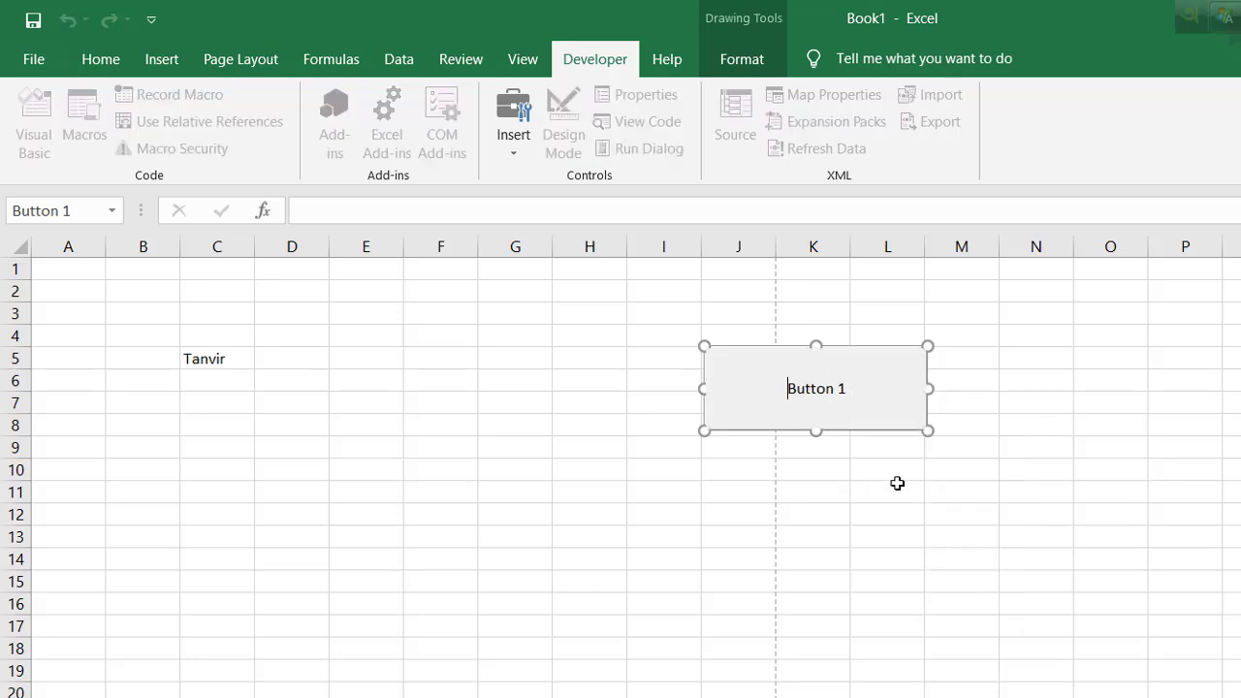
drag(787, 387, 905, 385)
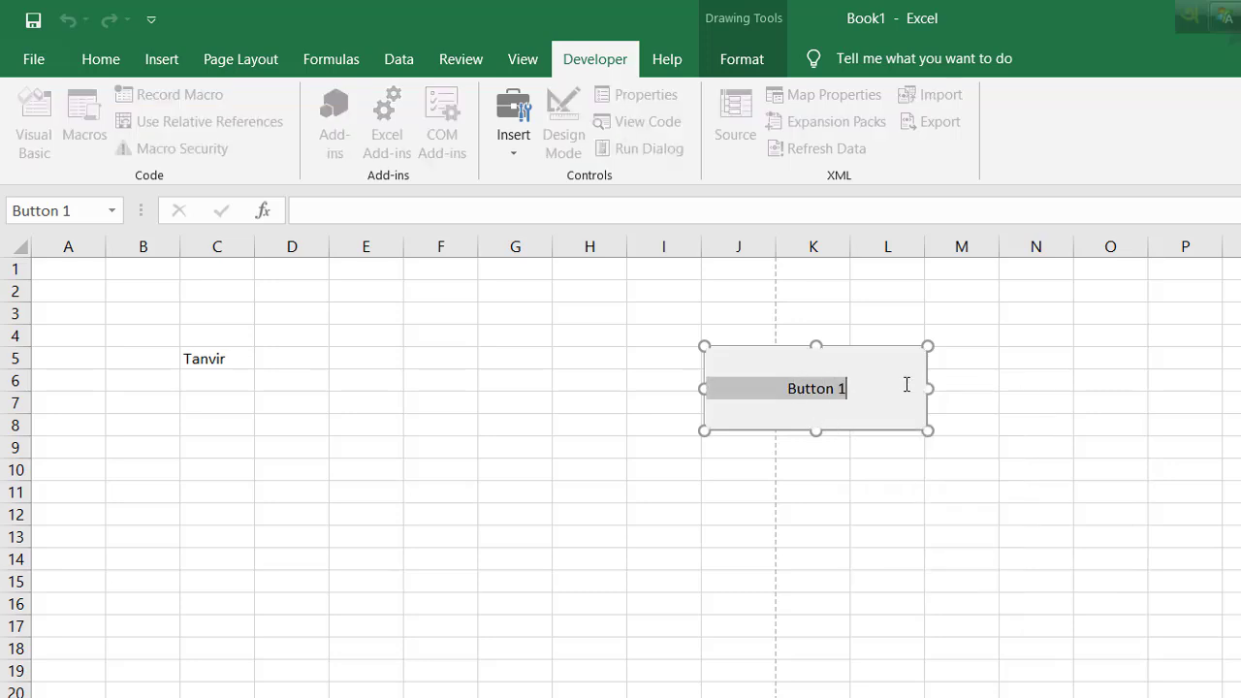
text(Pr)
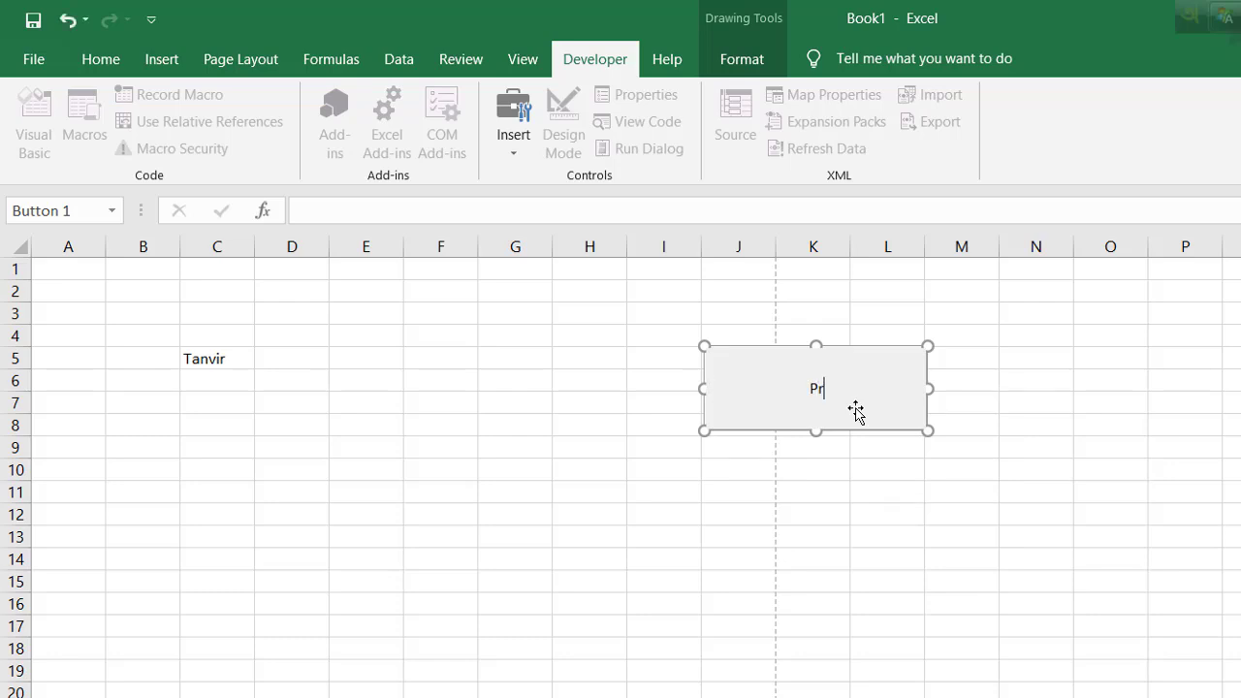
text(intPreview)
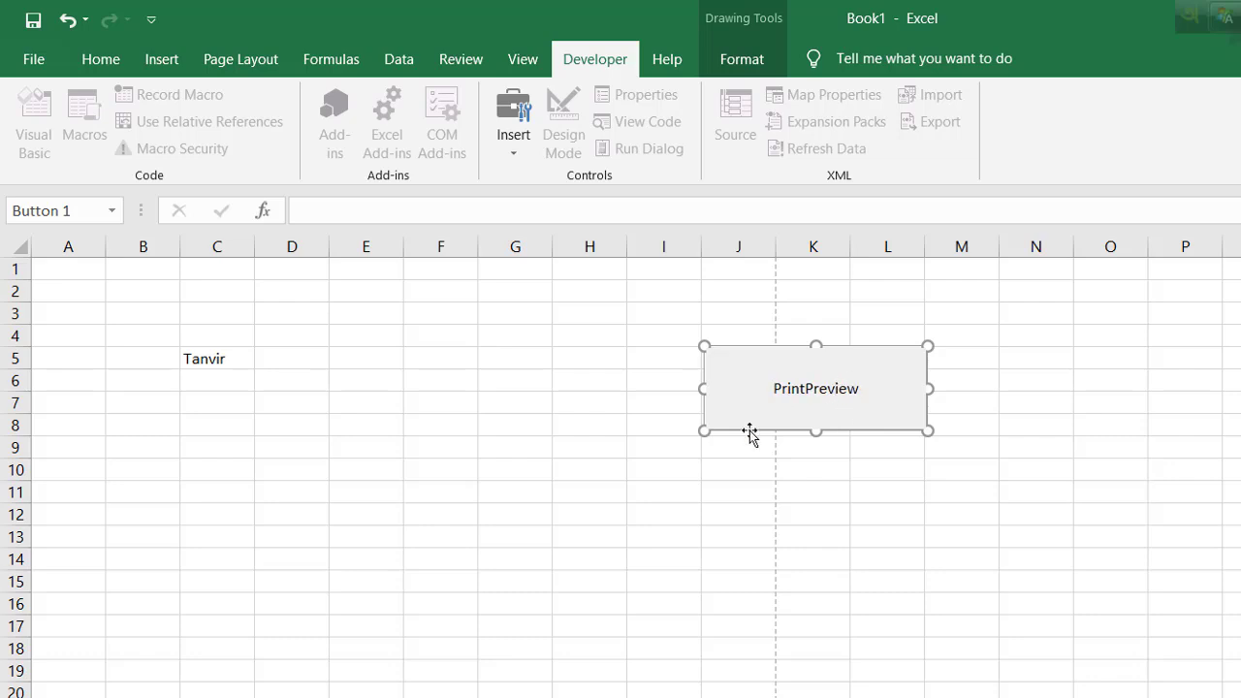
key(shift+Left)
key(shift+Left)
key(shift+Left)
key(shift+Left)
key(shift+Left)
key(shift+Left)
key(shift+Left)
key(shift+Left)
key(shift+Left)
key(shift+Left)
key(shift+Left)
key(shift+Home)
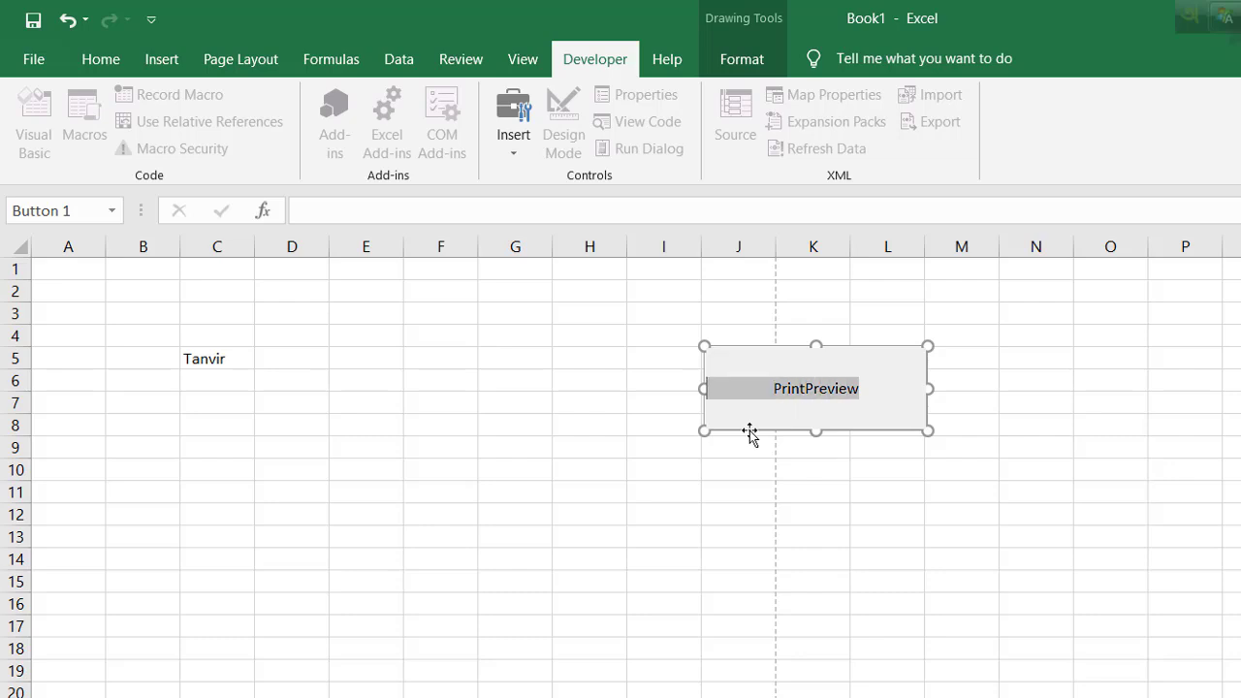
Step: Make the PrintPreview label bold and enlarge its font four sizes
click(110, 56)
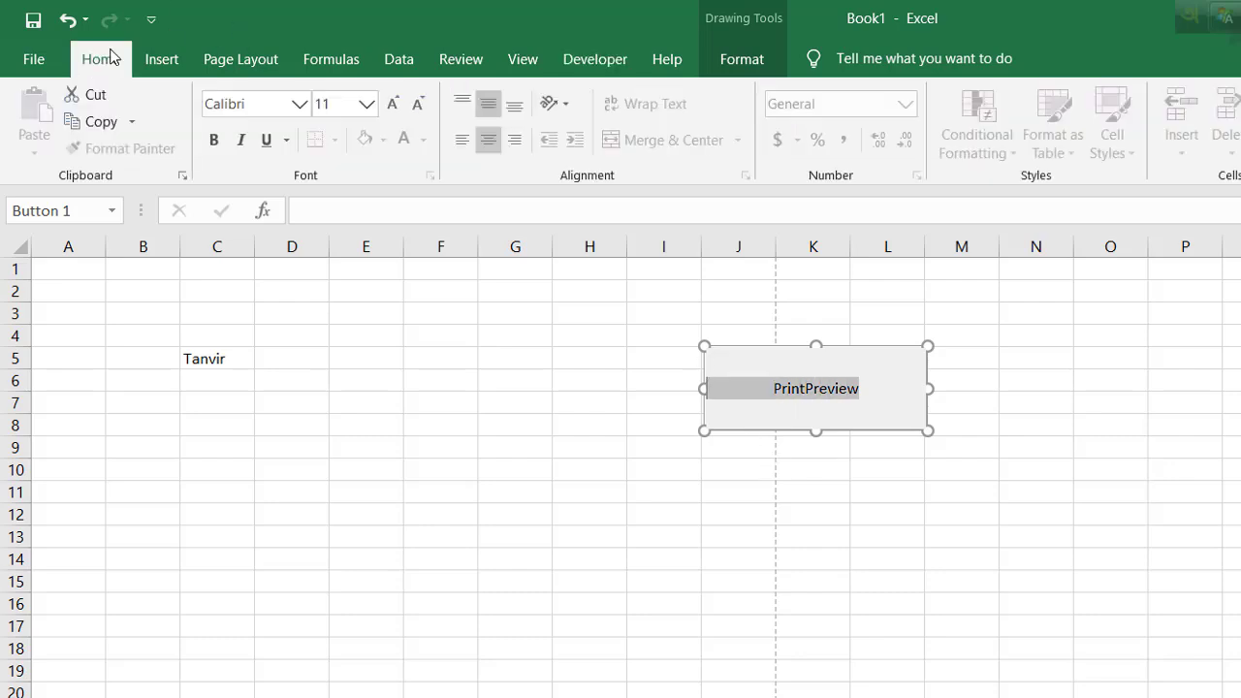
click(213, 140)
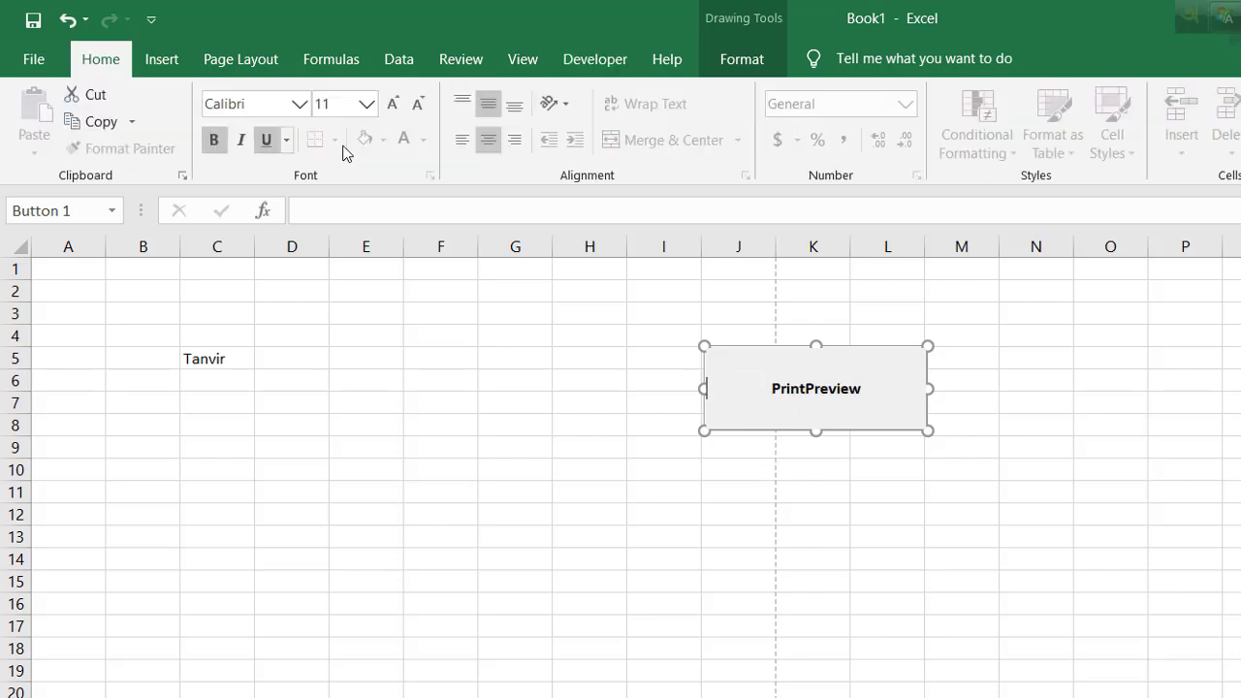
click(392, 104)
click(393, 104)
click(392, 104)
click(393, 103)
click(393, 104)
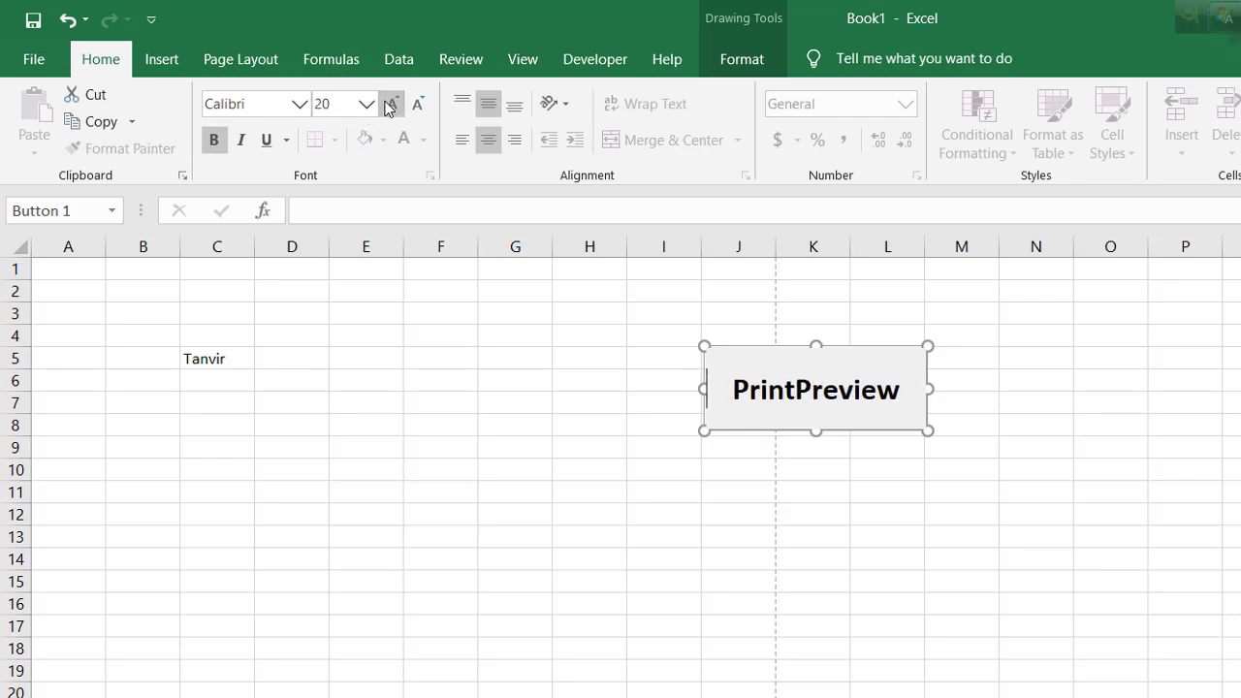
click(392, 103)
click(665, 494)
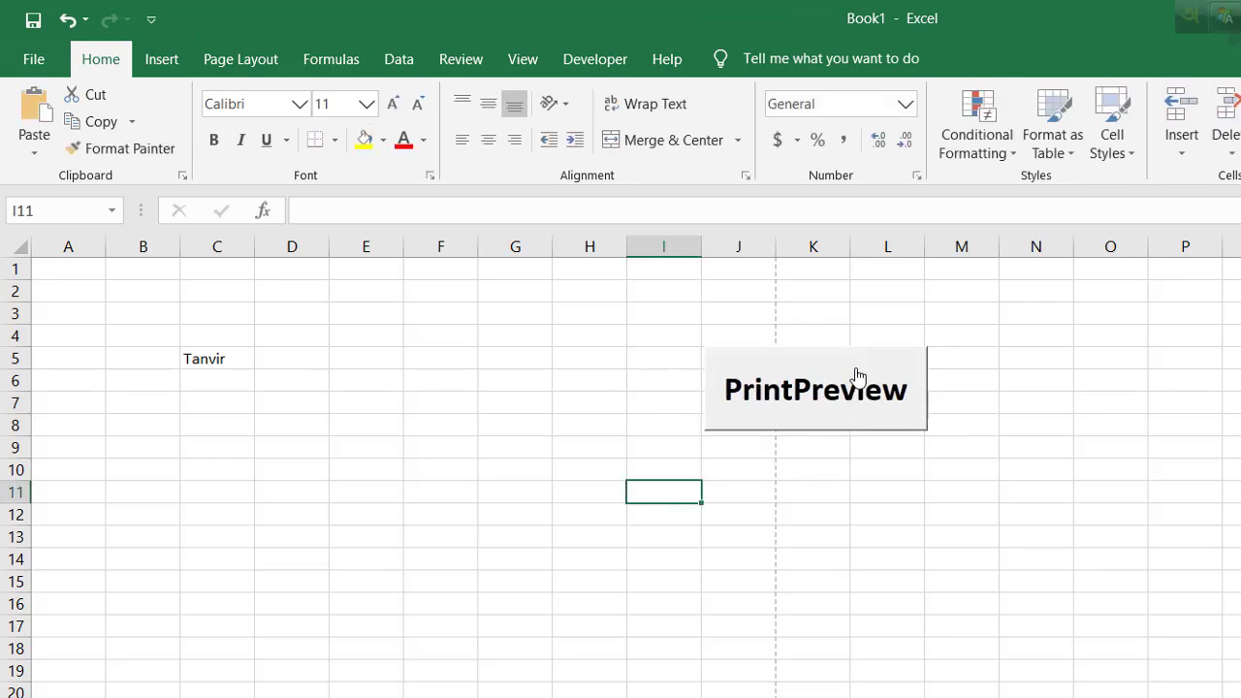
click(951, 504)
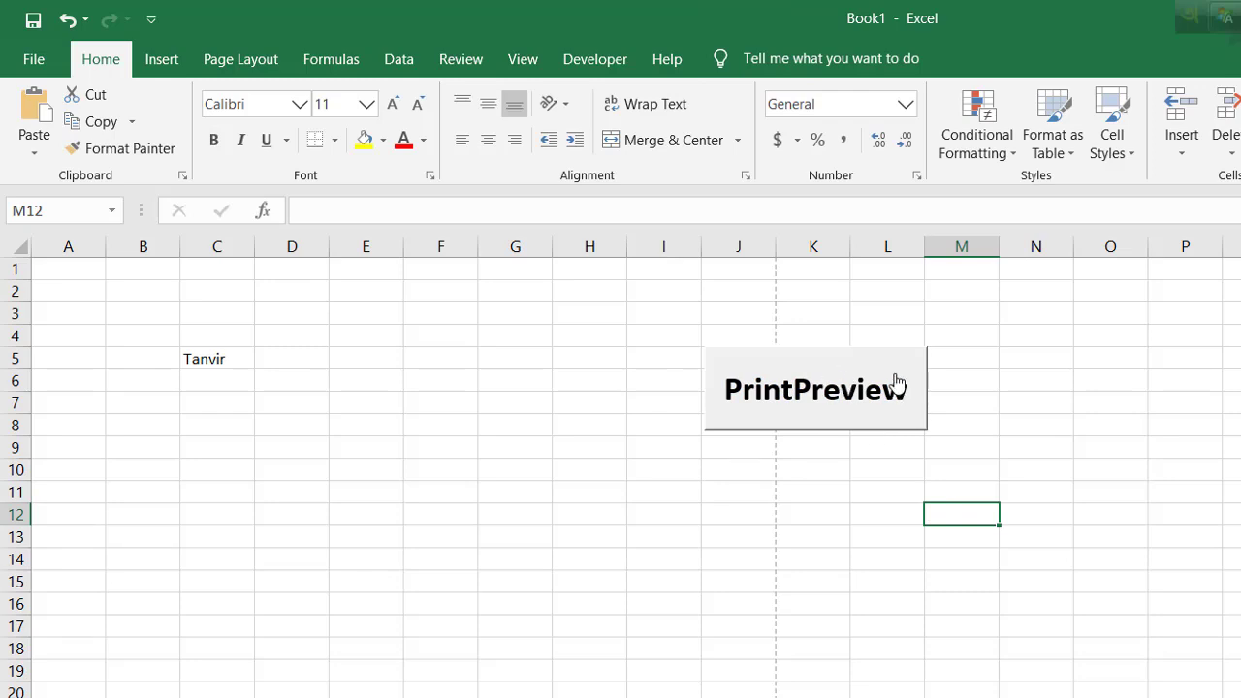
Step: Move the PrintPreview button up to sit over roughly cells M2 to O5
right_click(840, 368)
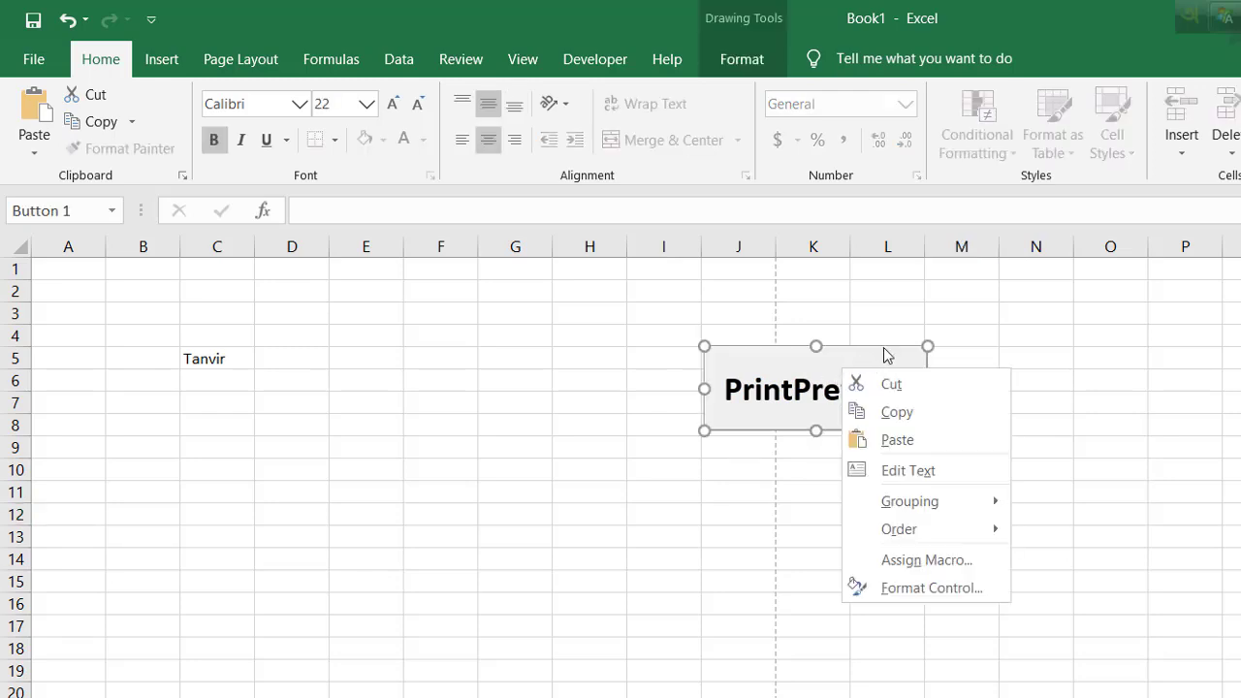
key(Escape)
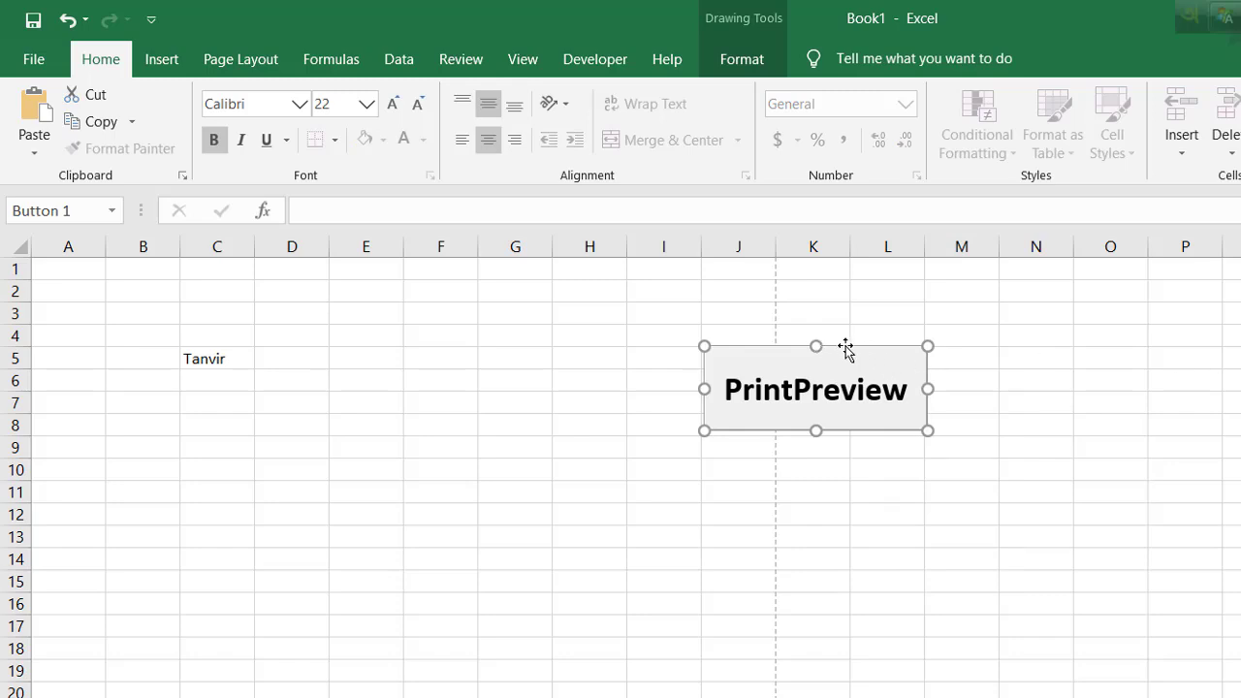
mouse_move(846, 351)
mouse_down()
mouse_move(1038, 336)
mouse_move(1075, 285)
mouse_move(1061, 285)
mouse_up()
click(1073, 491)
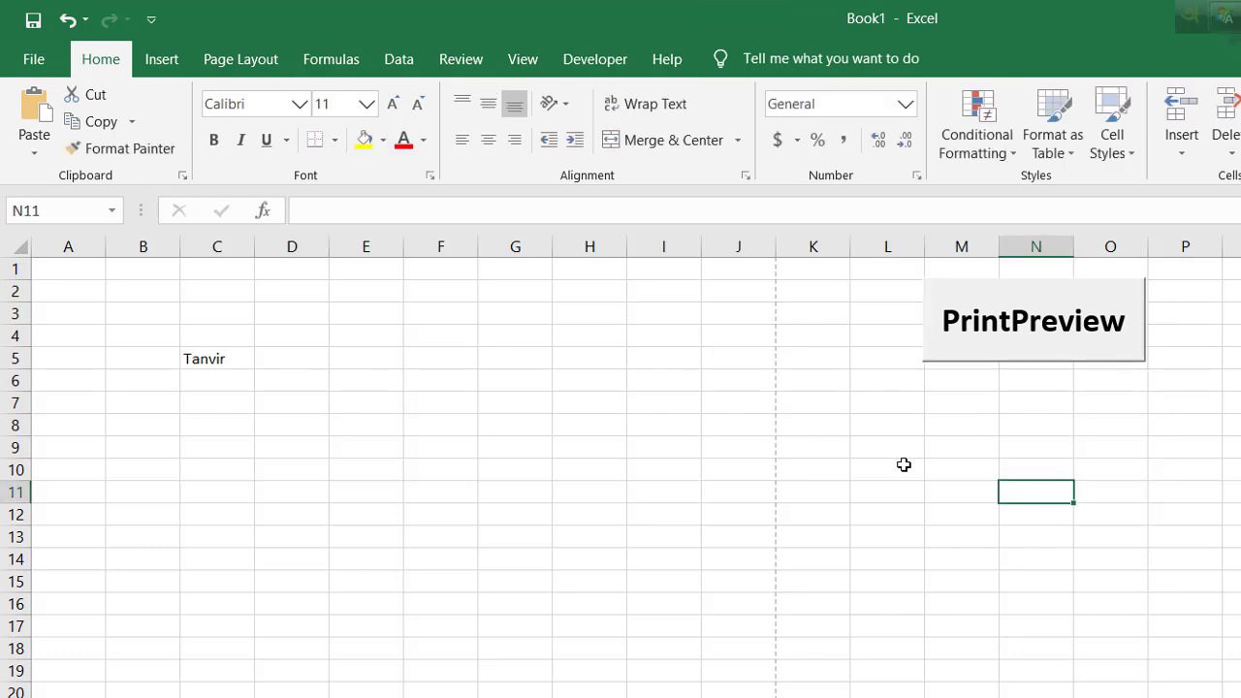
Step: Draw a second form button from M8 toward O11, dismissing the macro prompt
click(596, 64)
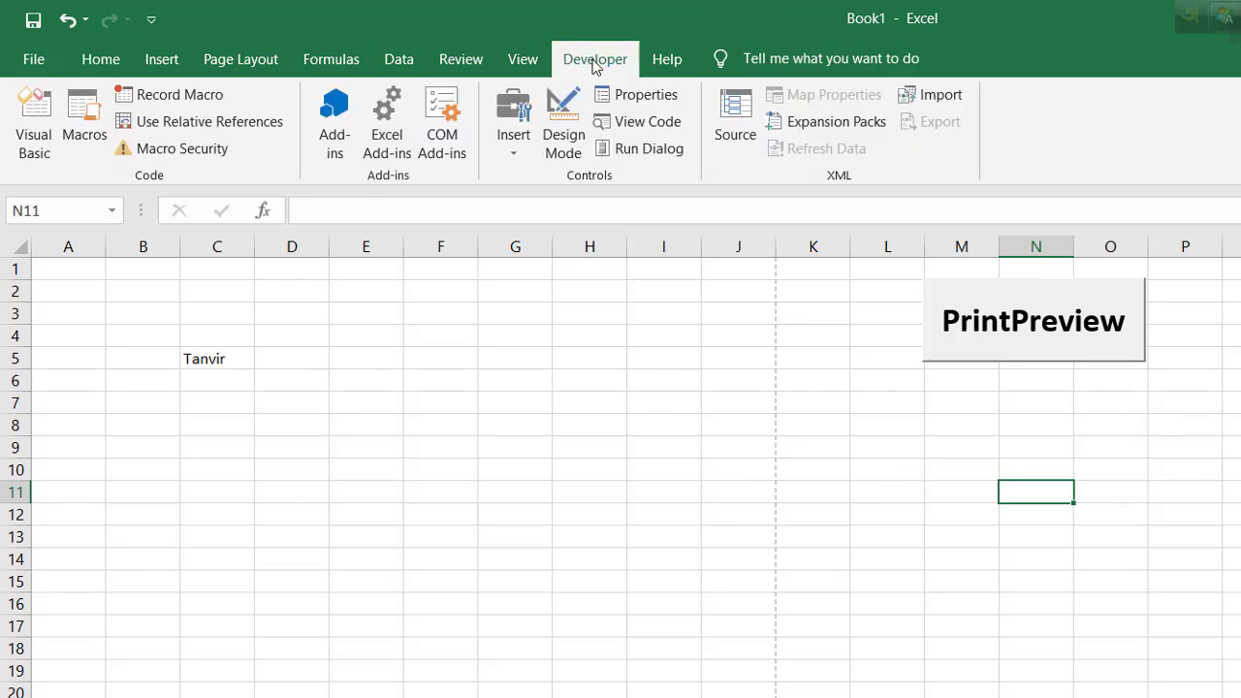
click(513, 151)
click(503, 203)
drag(926, 413, 1148, 505)
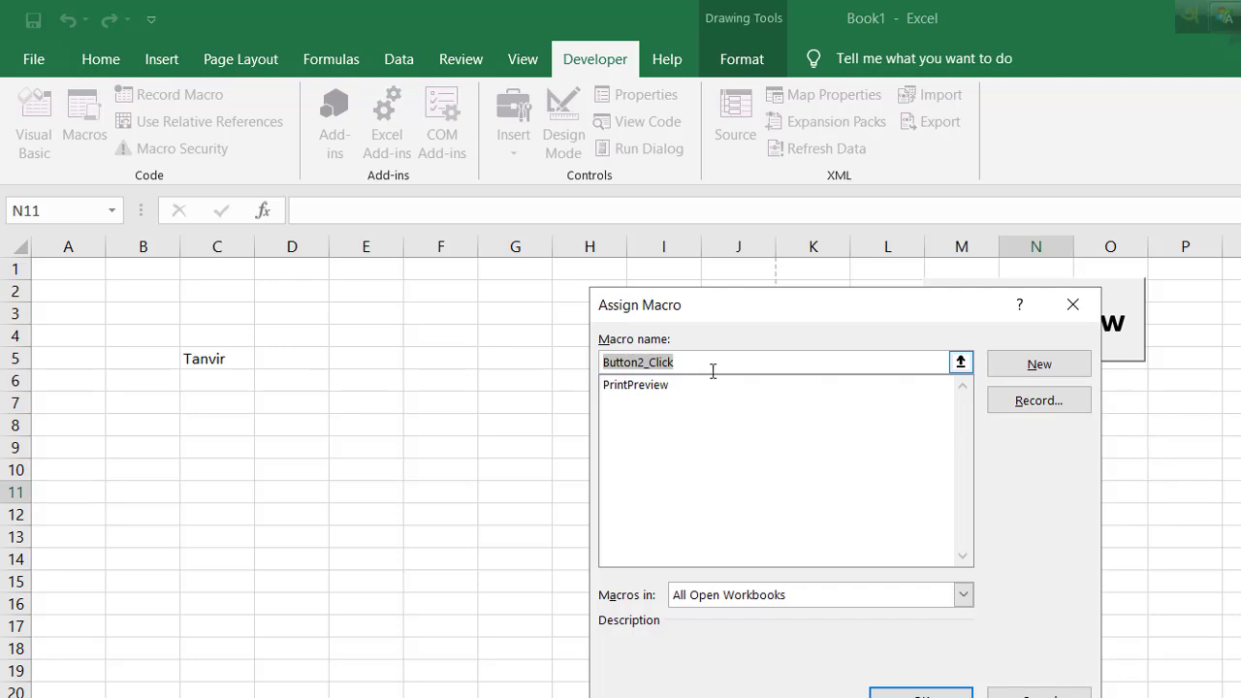
text(Print)
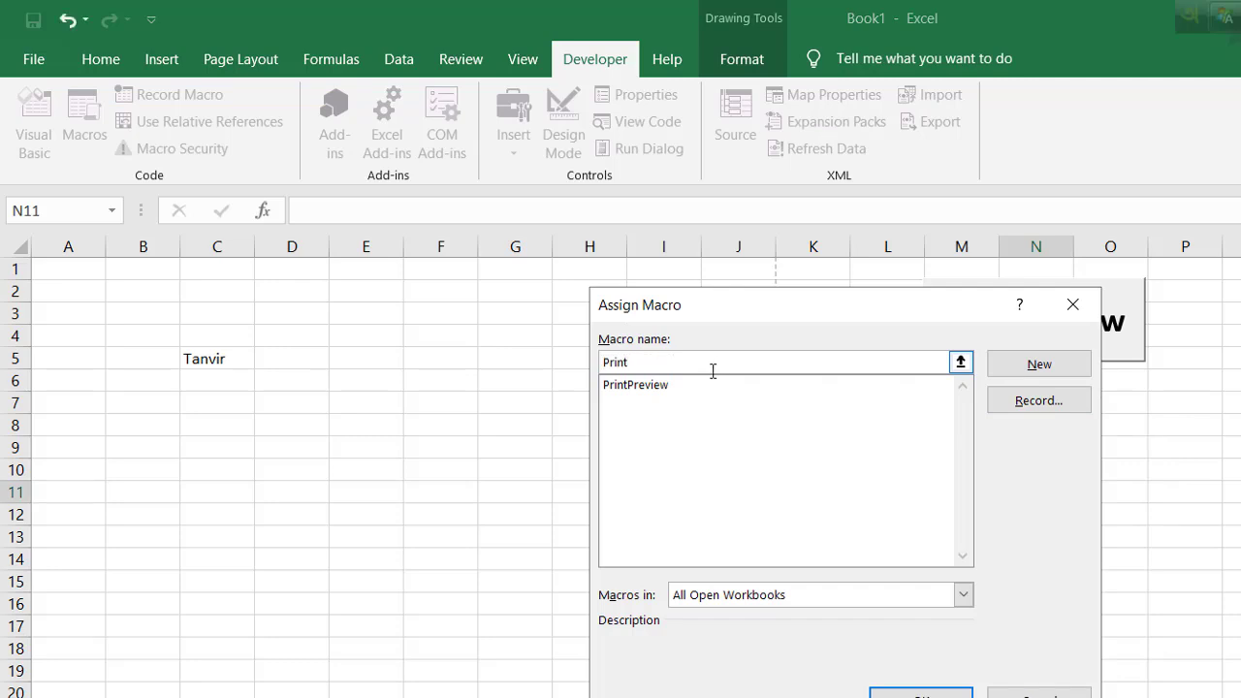
click(1040, 362)
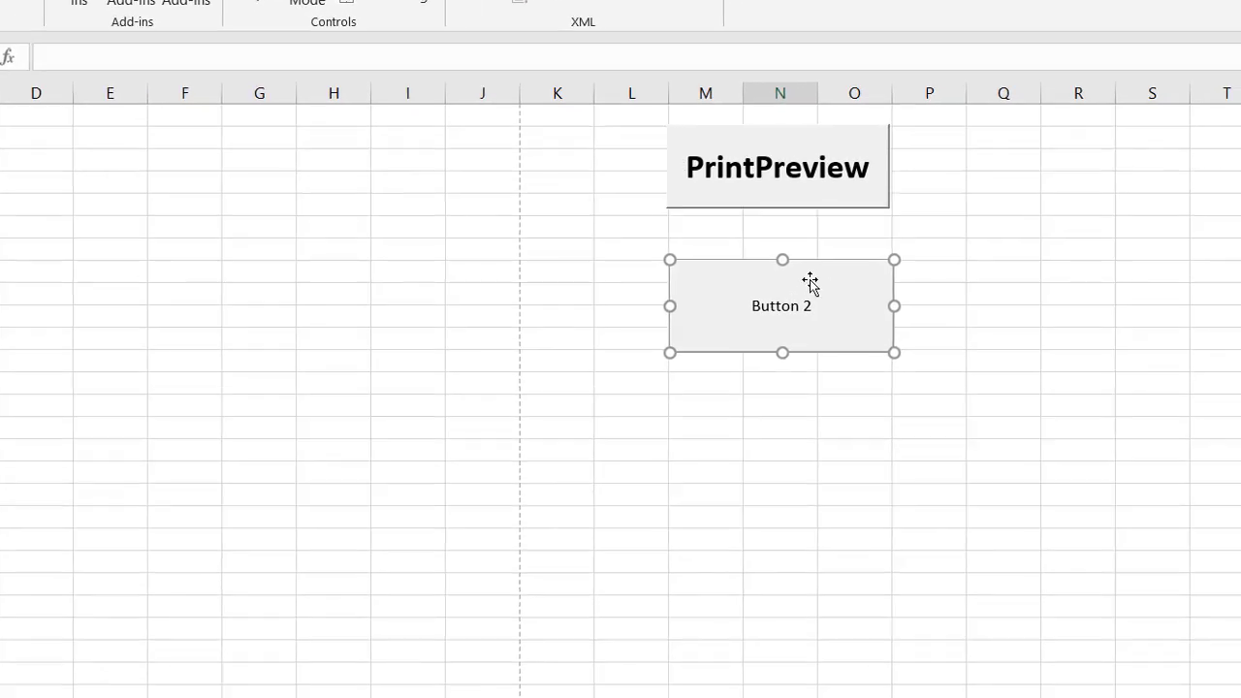
Step: Create a new empty Button2_Click macro for the second button
right_click(810, 280)
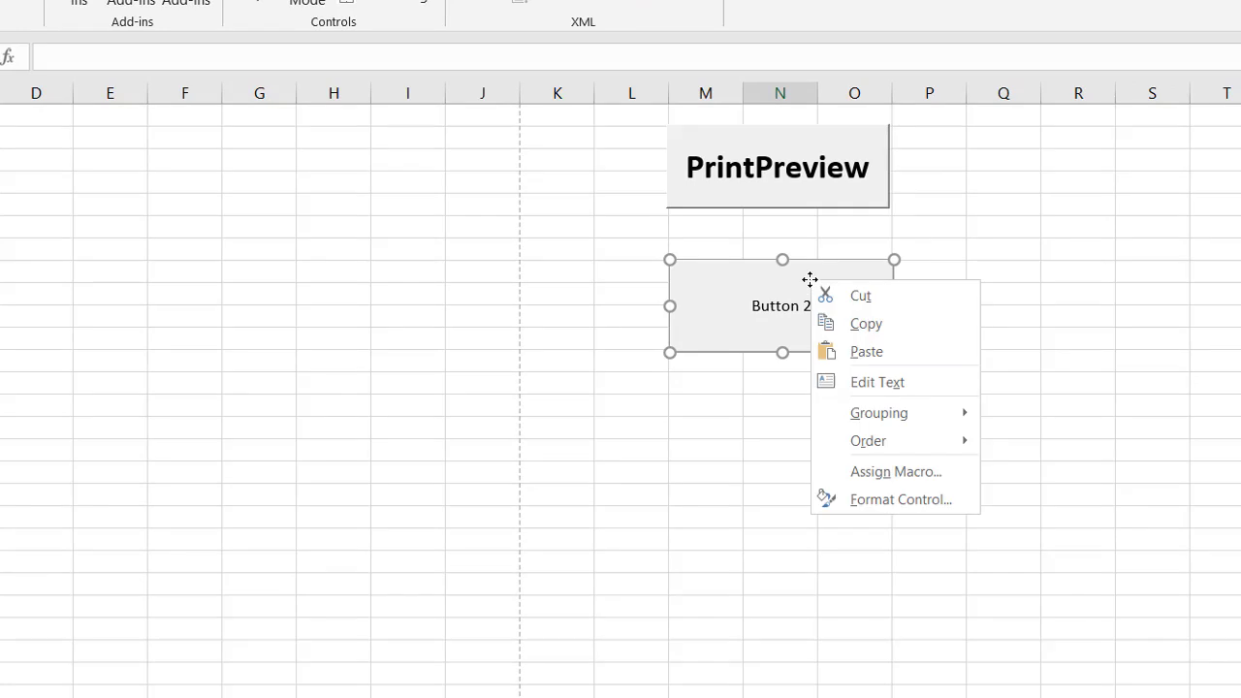
click(895, 471)
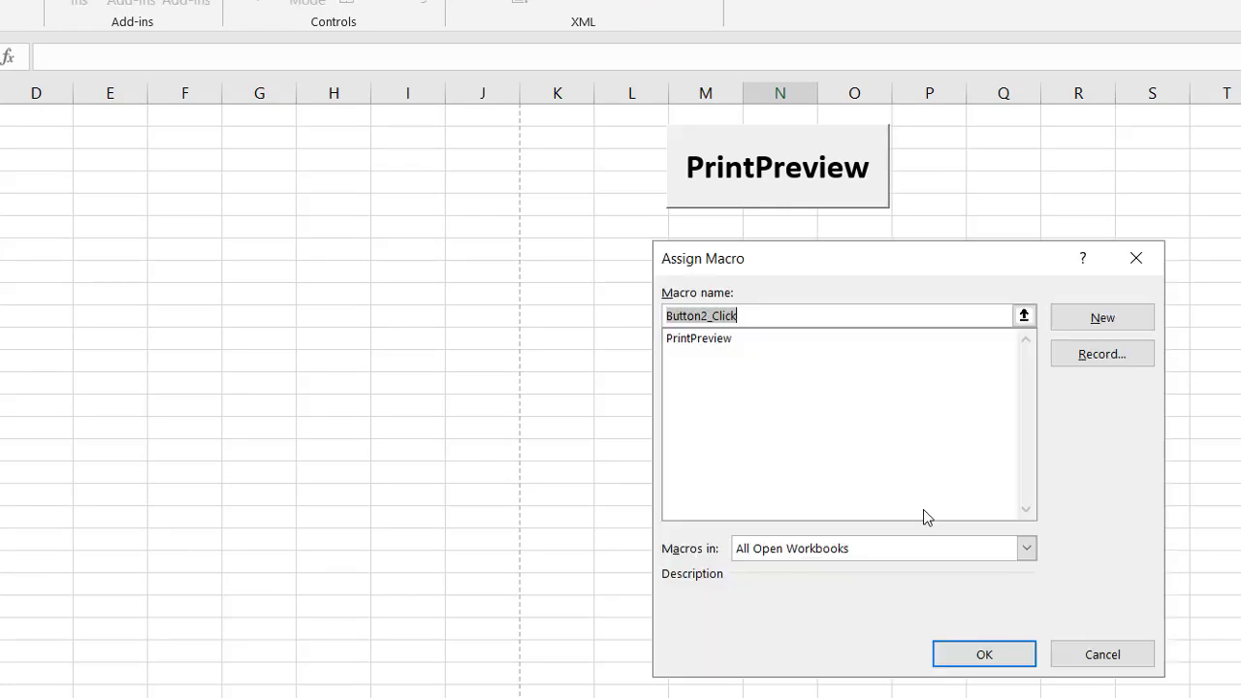
click(1119, 323)
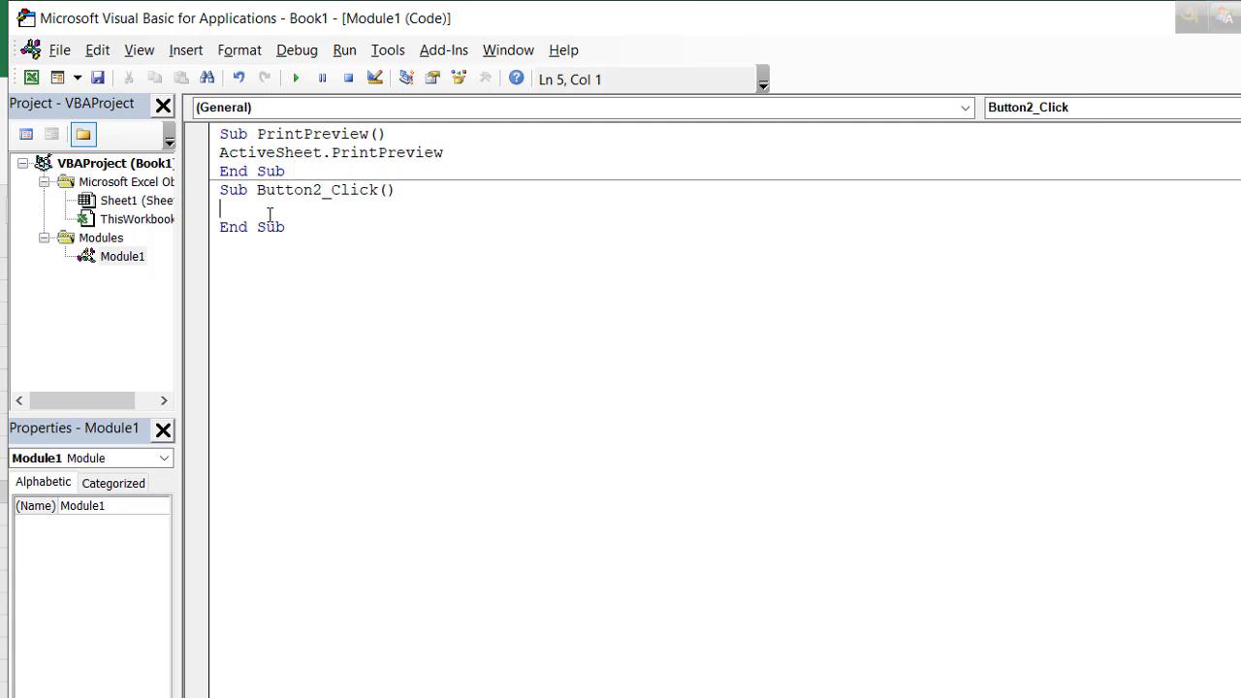
Step: Write ActiveWindow.ActiveSheet.PrintOut in Button2_Click, completing ActiveSheet with IntelliSense
text(Activ)
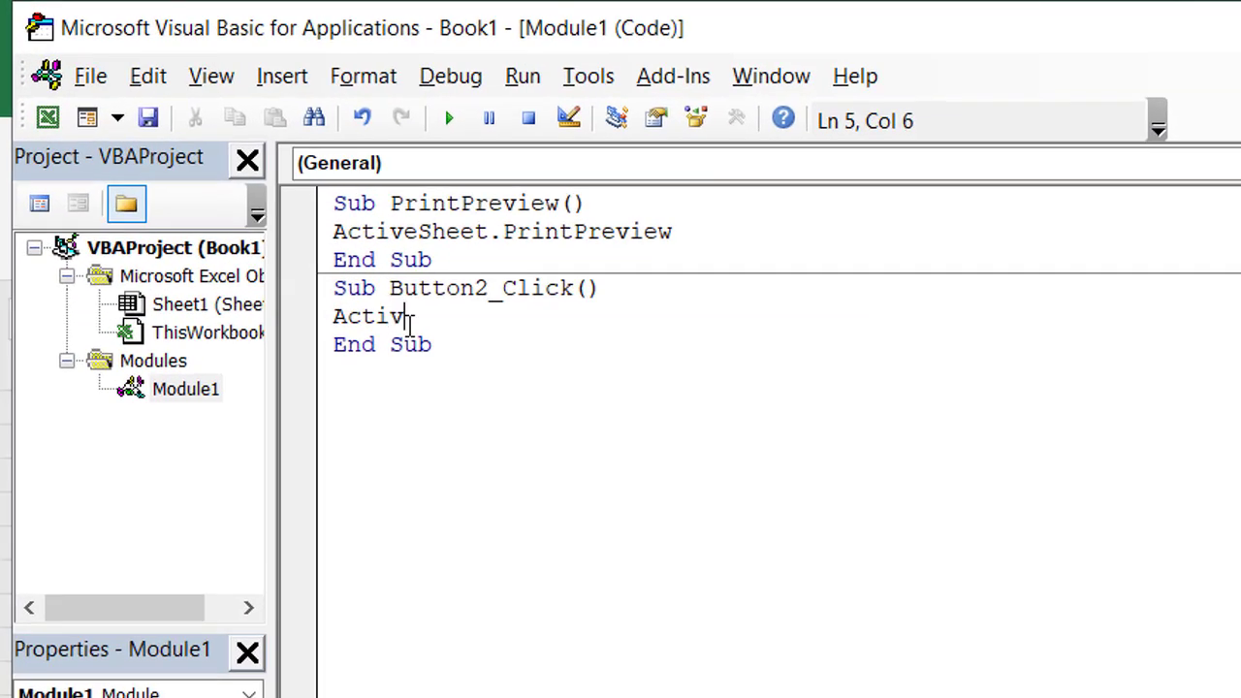
text(eWind)
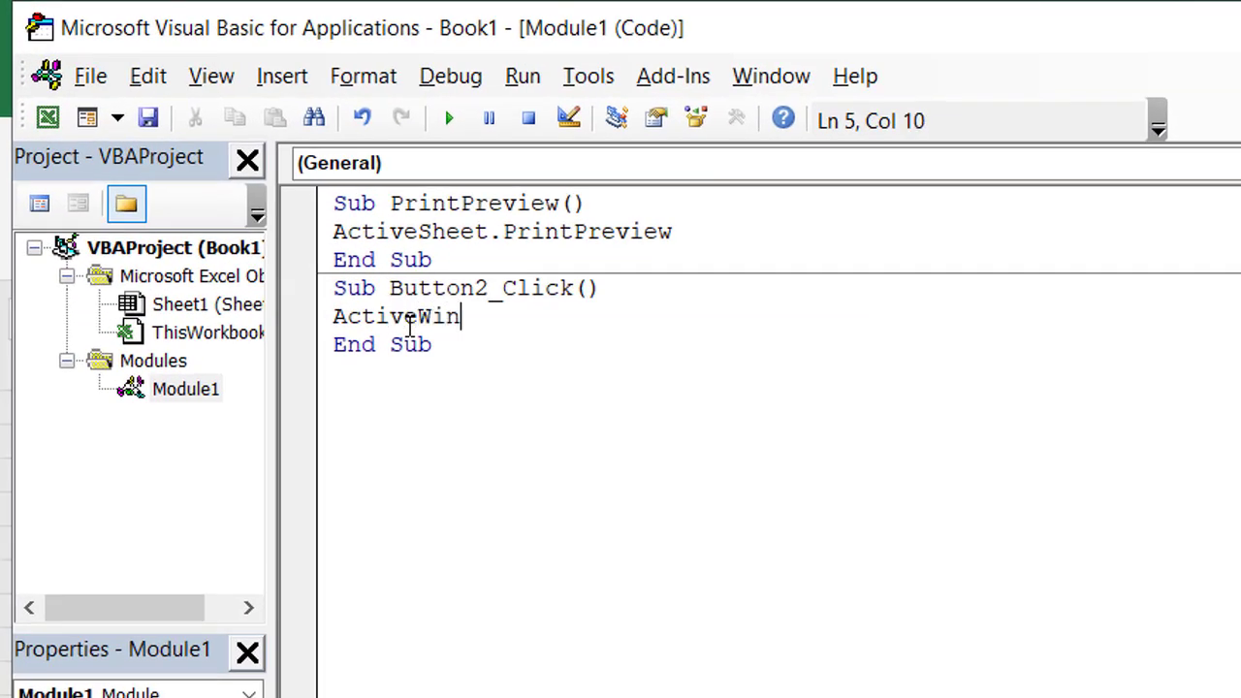
text(ow.)
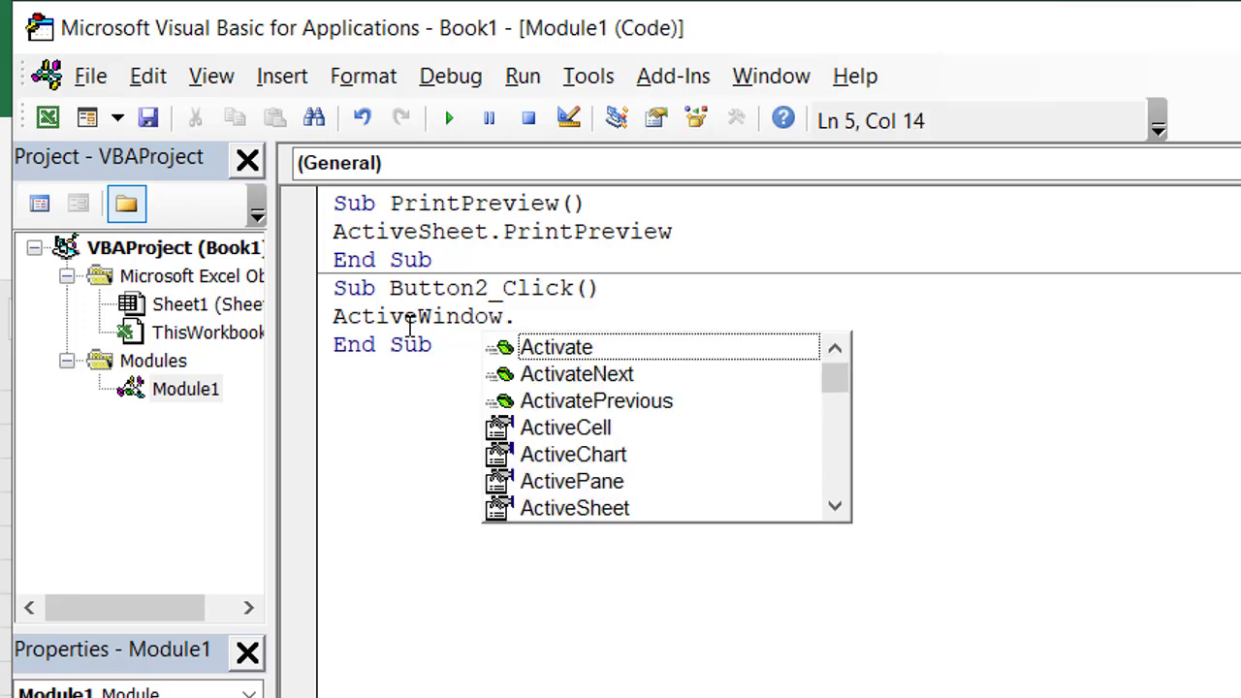
text(Acti)
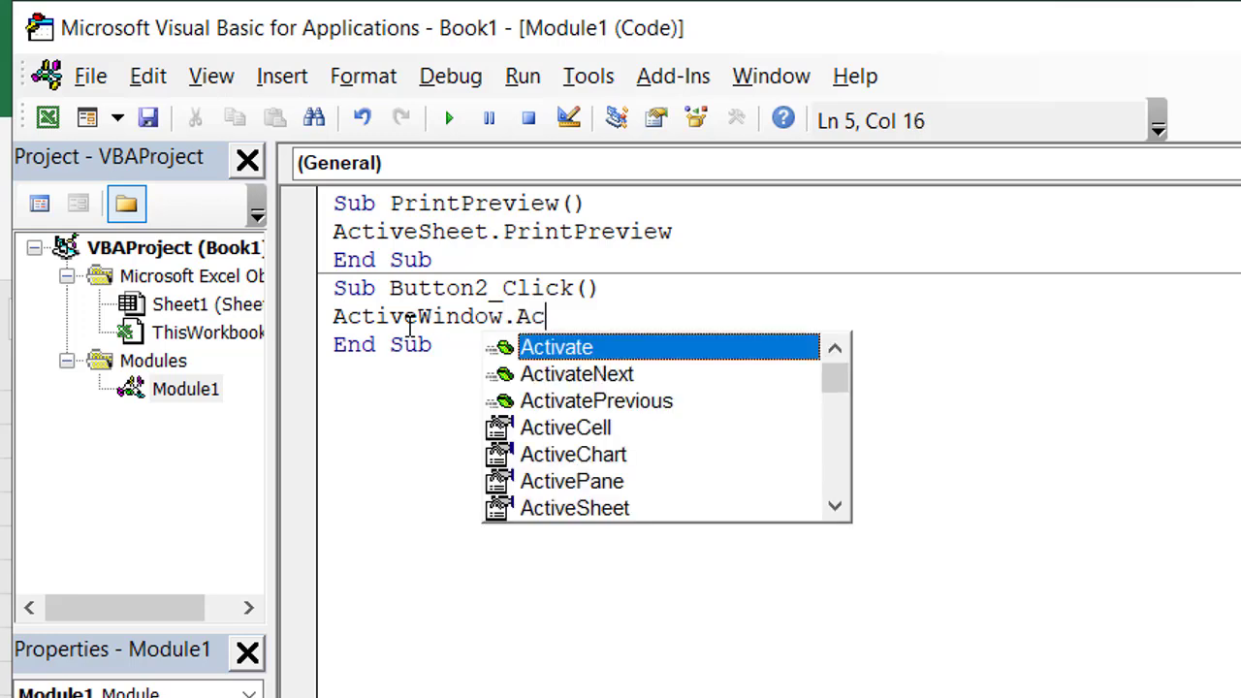
text(ve)
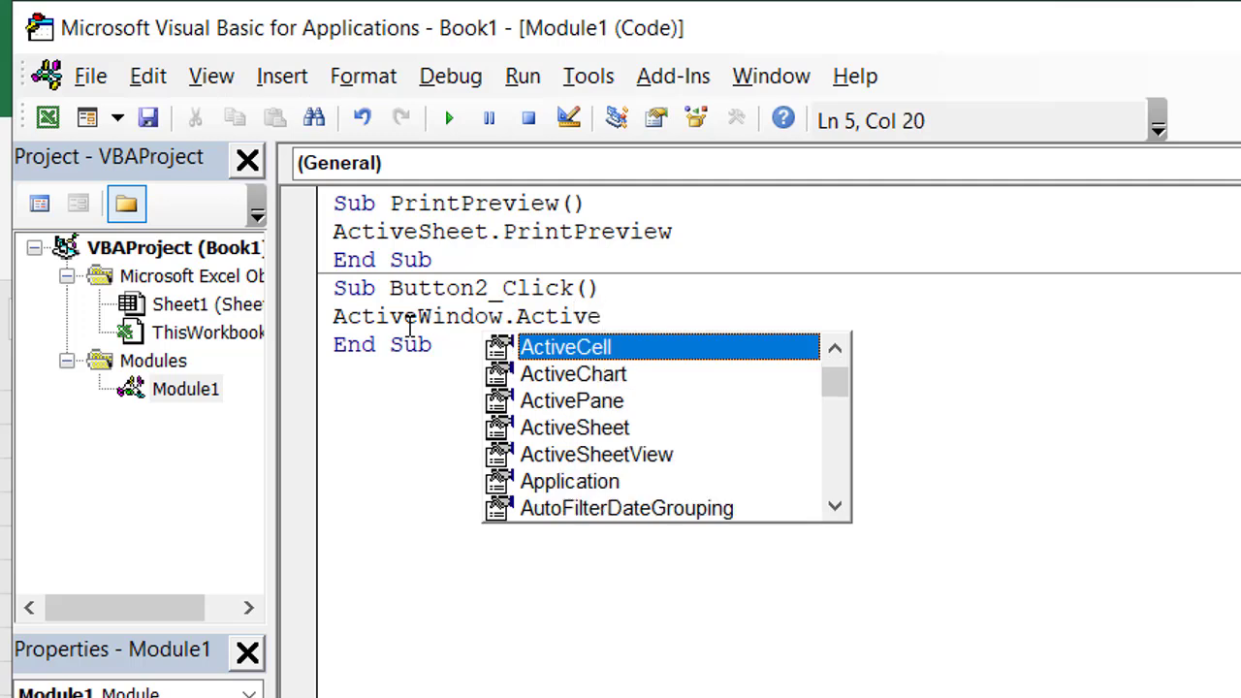
double_click(593, 430)
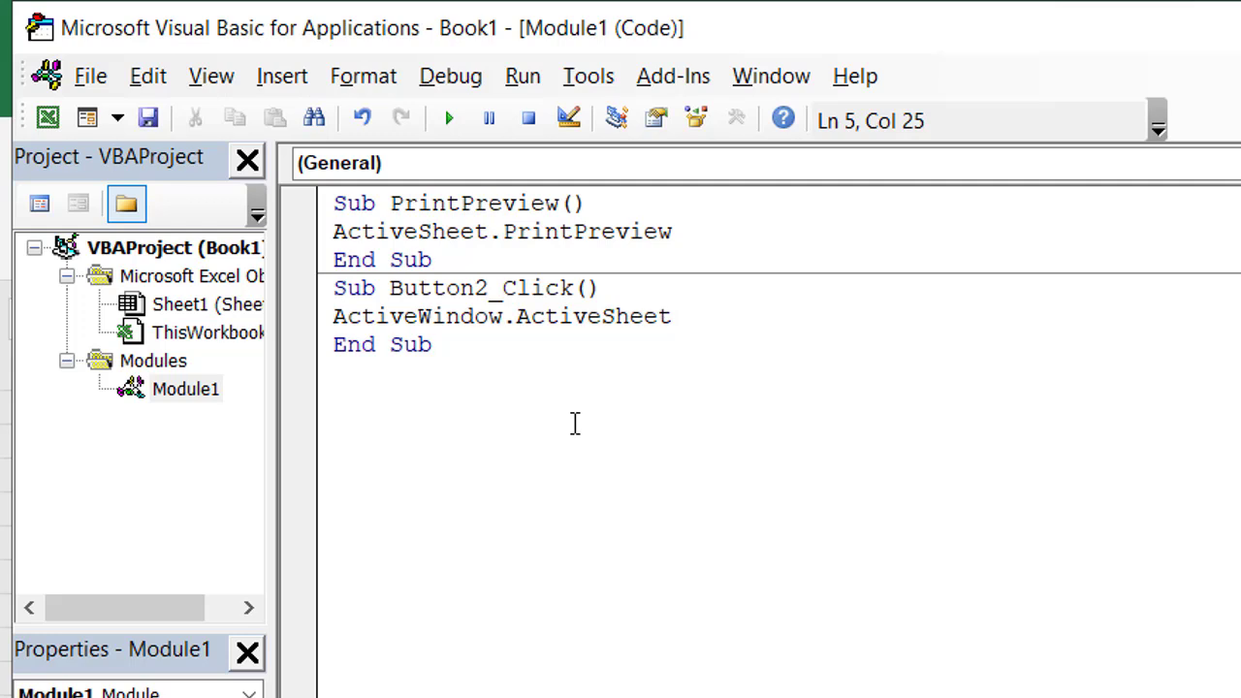
text(.Print)
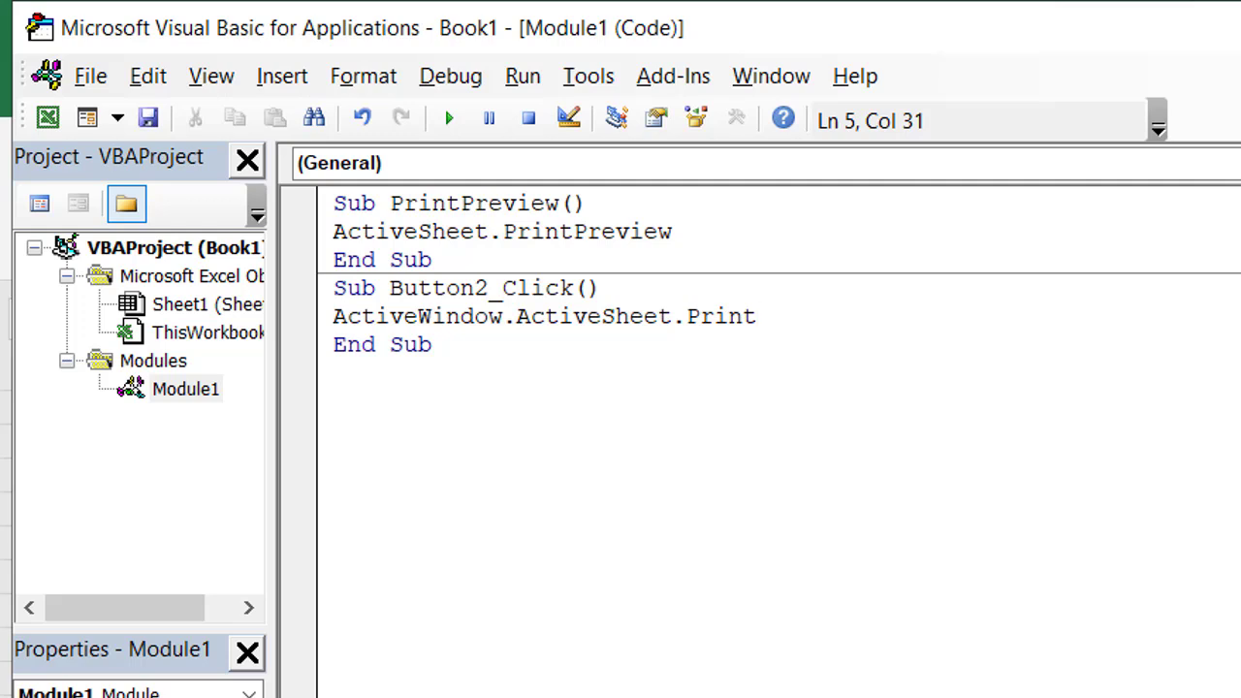
text(Out)
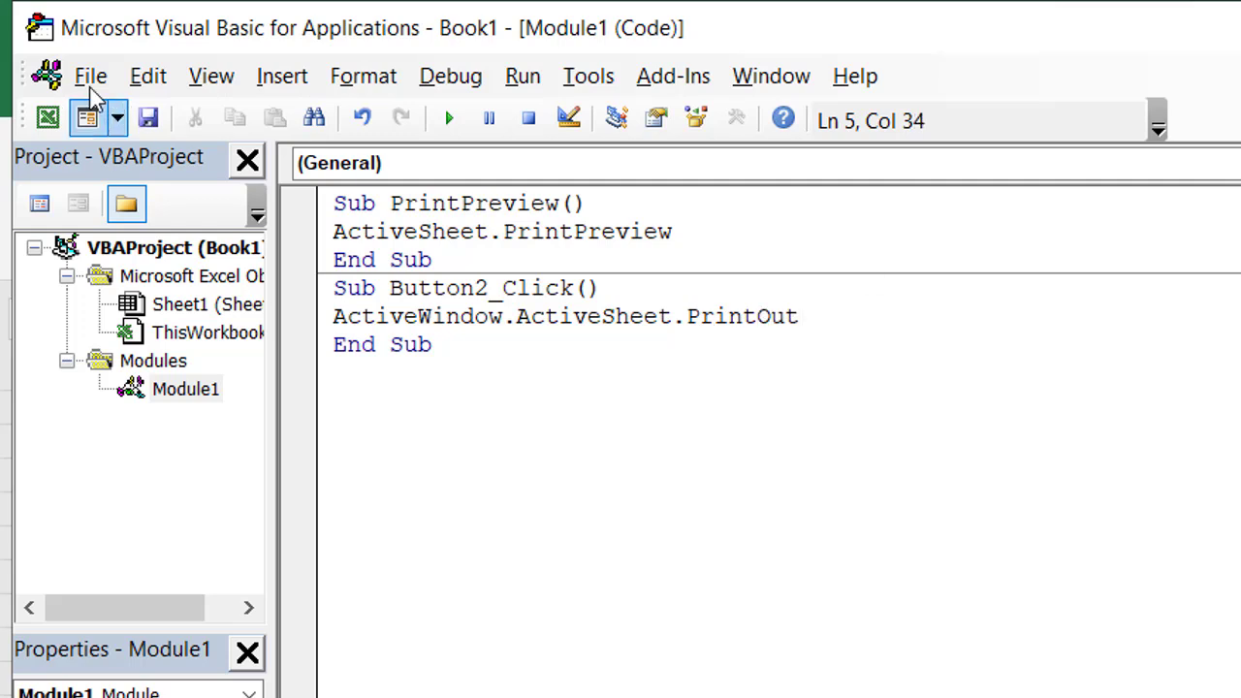
Step: Deselect the second button, then run it to print the sheet to OneNote
click(47, 119)
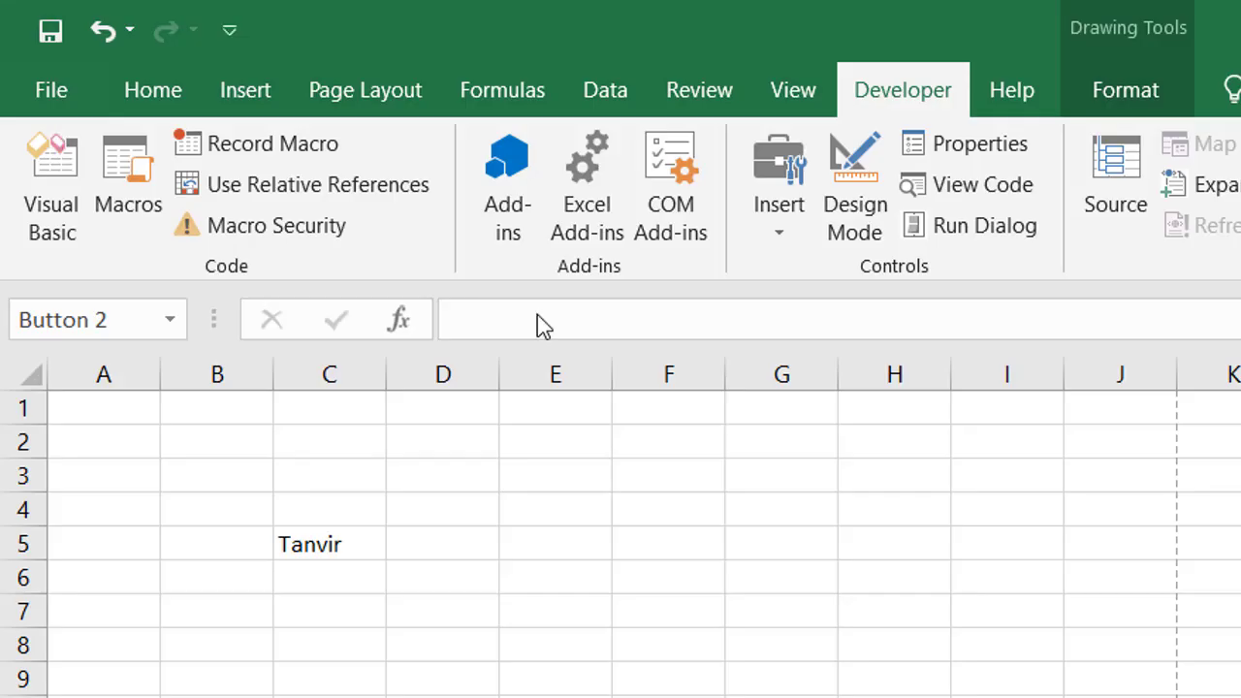
key(Escape)
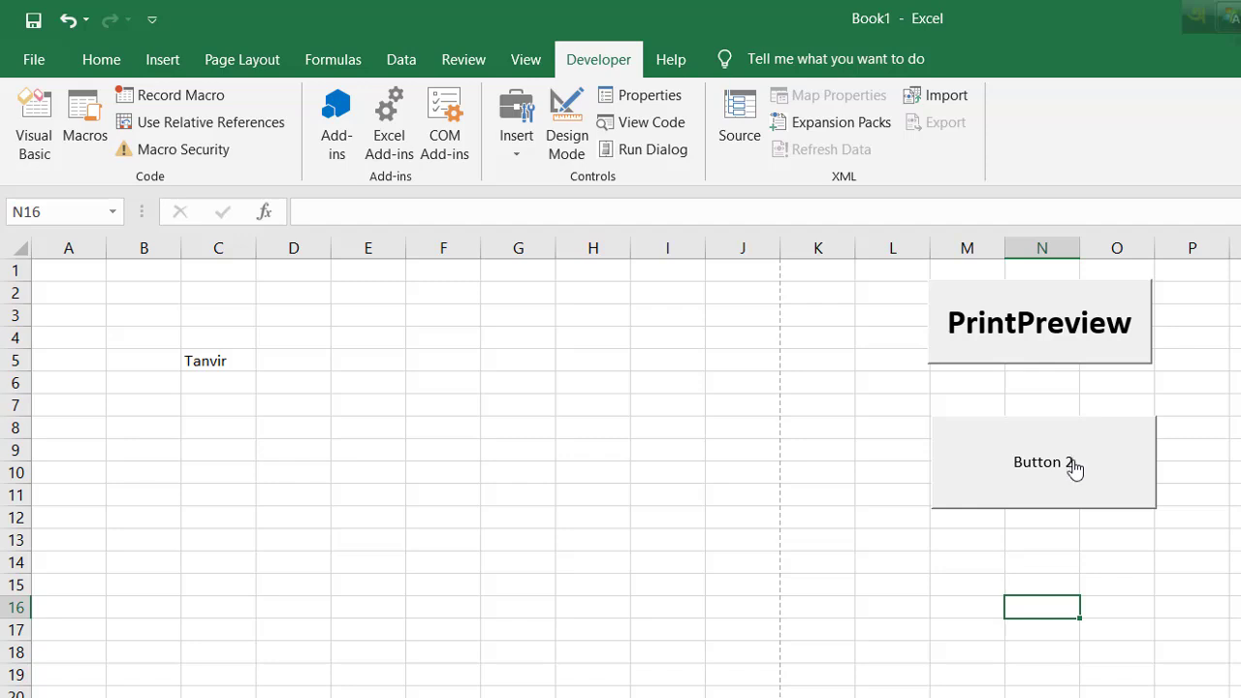
click(1161, 601)
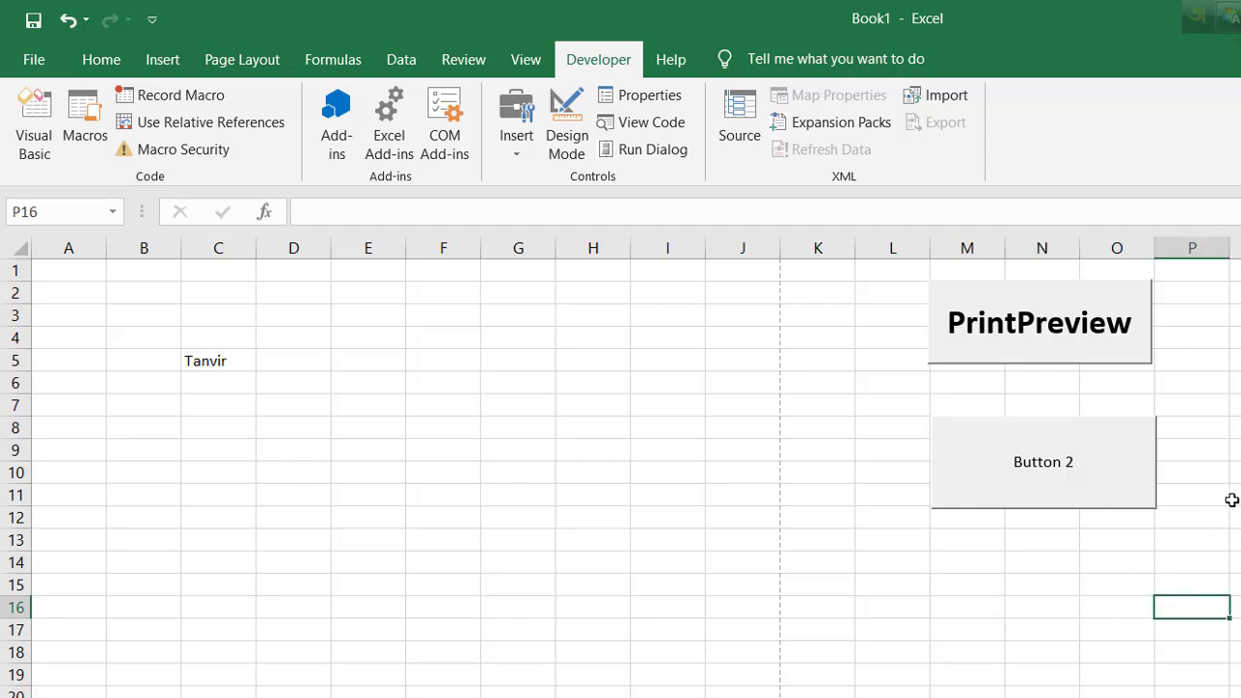
click(1049, 472)
click(34, 62)
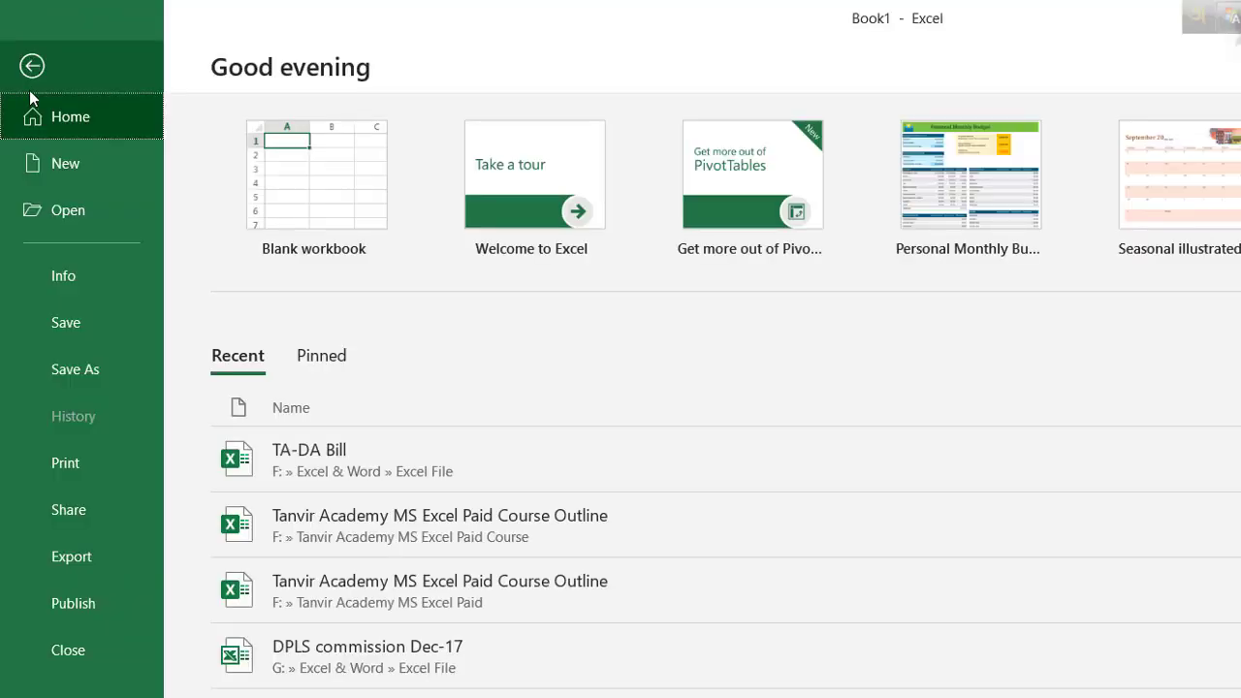
Step: Check the printer list in Print settings and keep OneNote as the printer
click(65, 463)
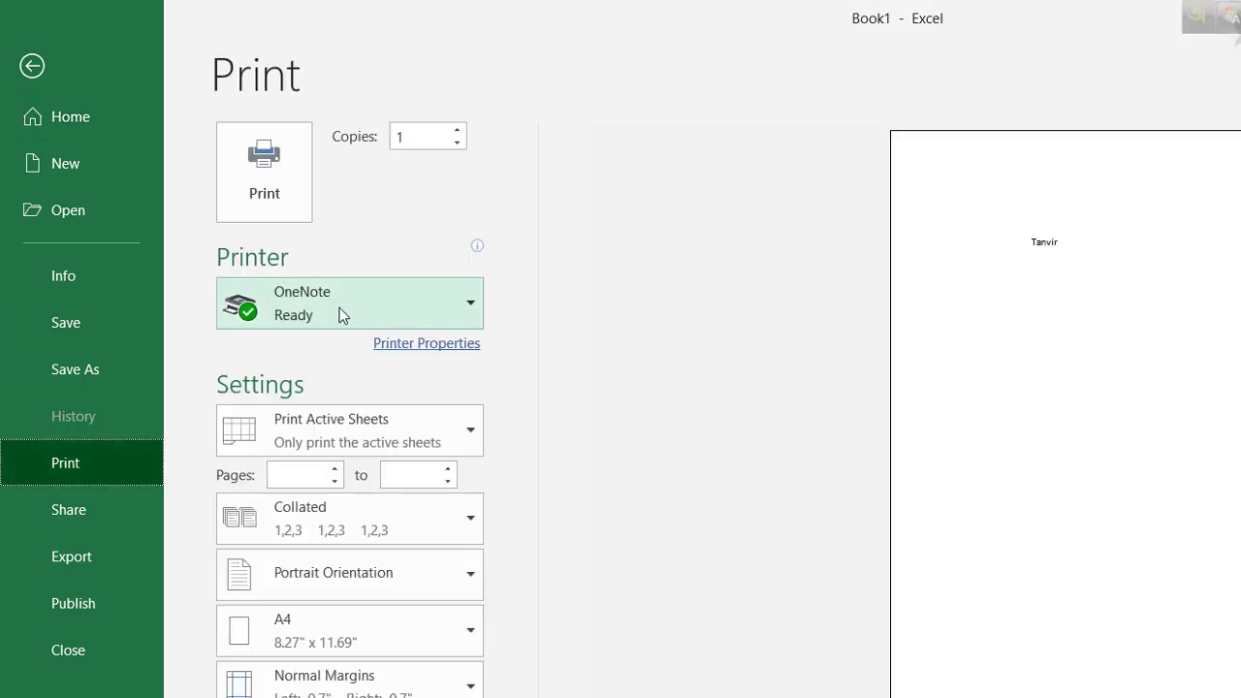
click(474, 306)
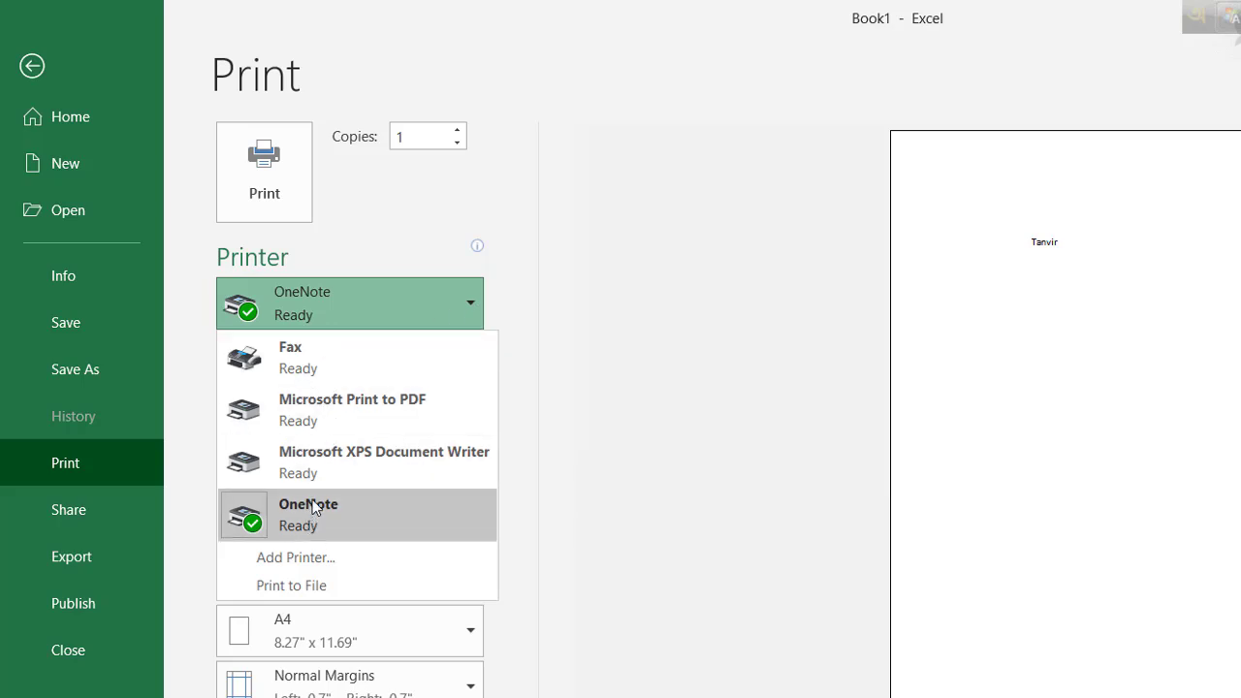
mouse_move(254, 534)
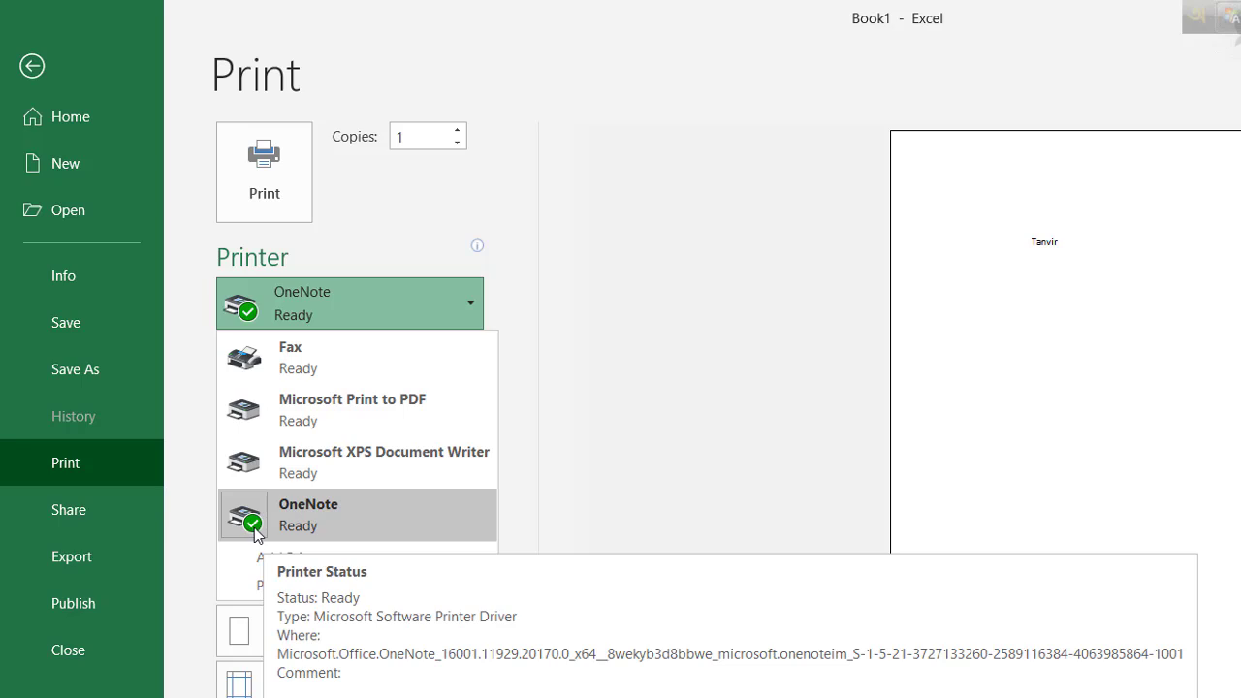
click(761, 361)
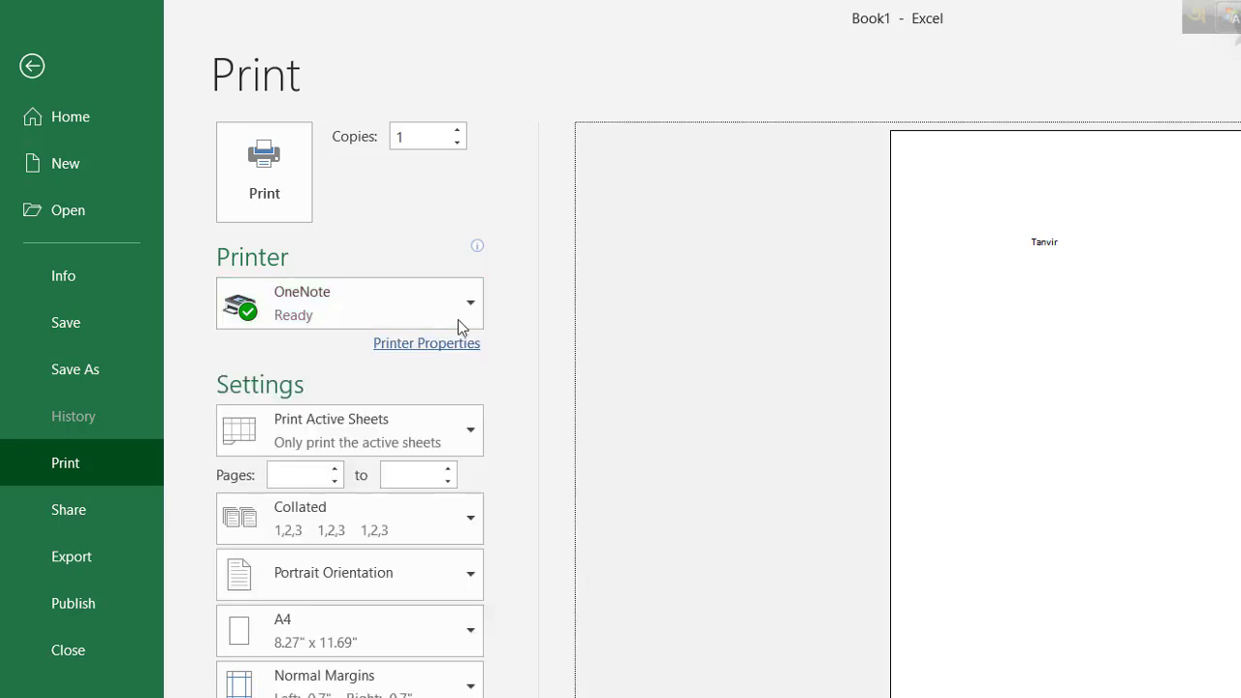
click(322, 303)
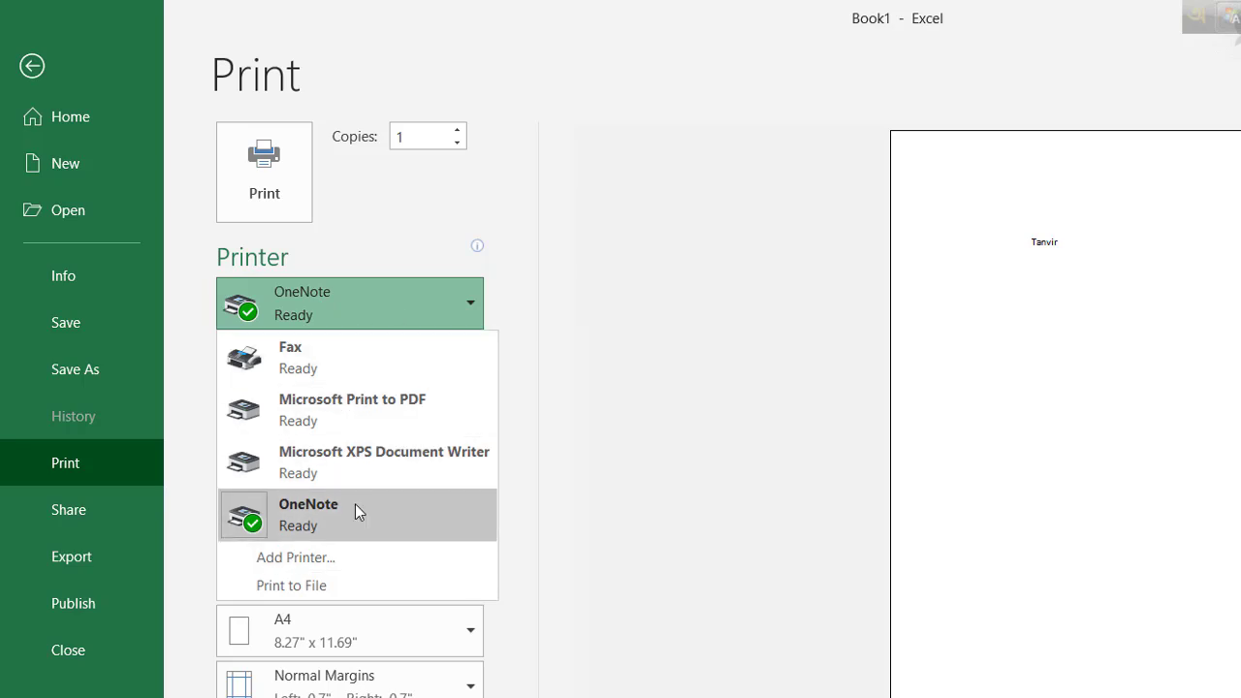
click(380, 509)
Step: Rename the second button's caption to 'Print'
click(32, 65)
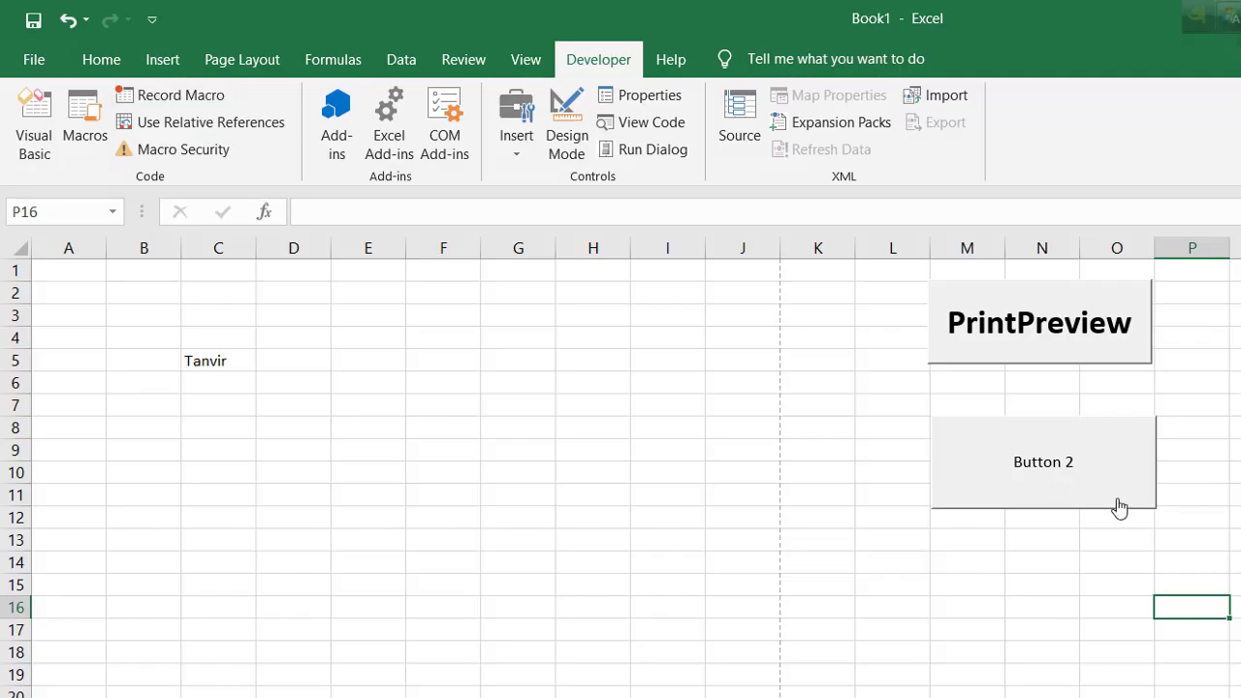
right_click(1064, 461)
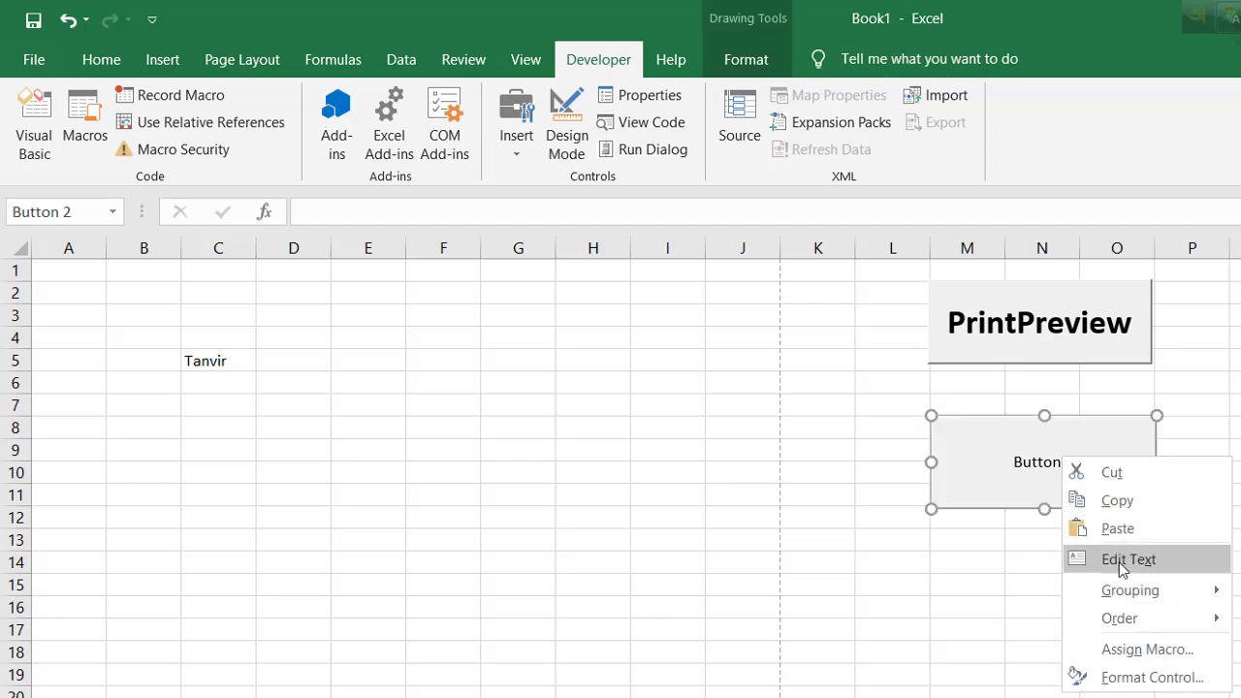
click(1125, 560)
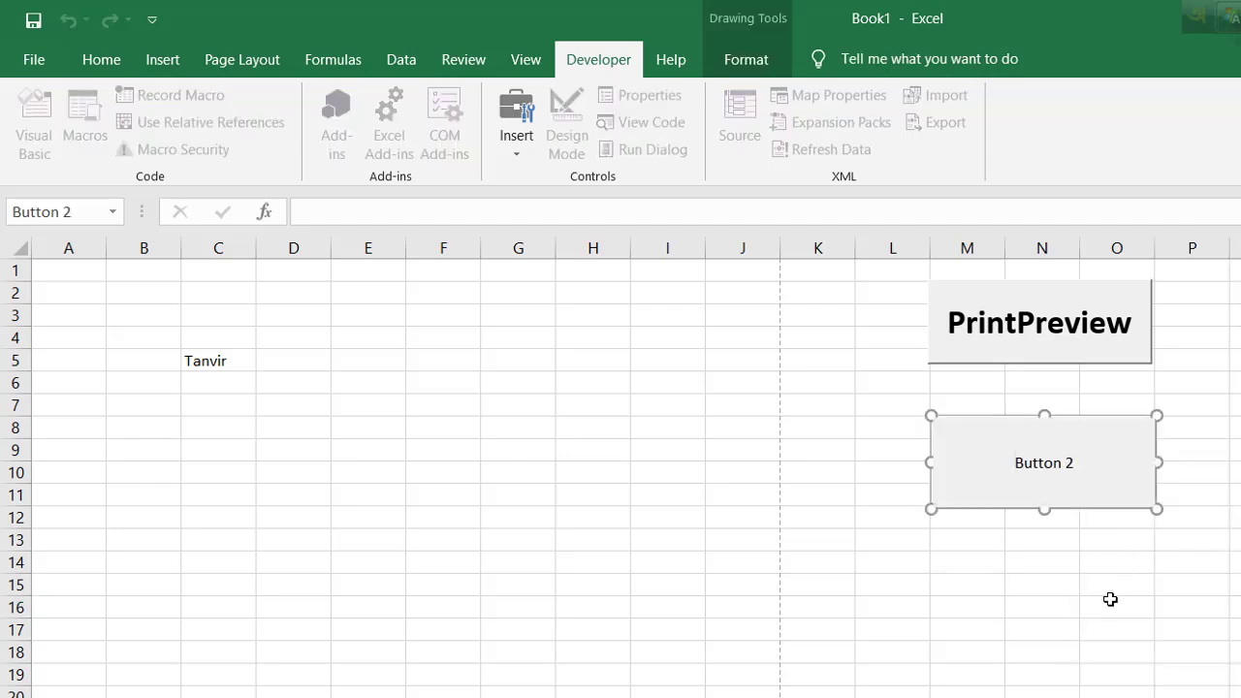
key(ctrl+a)
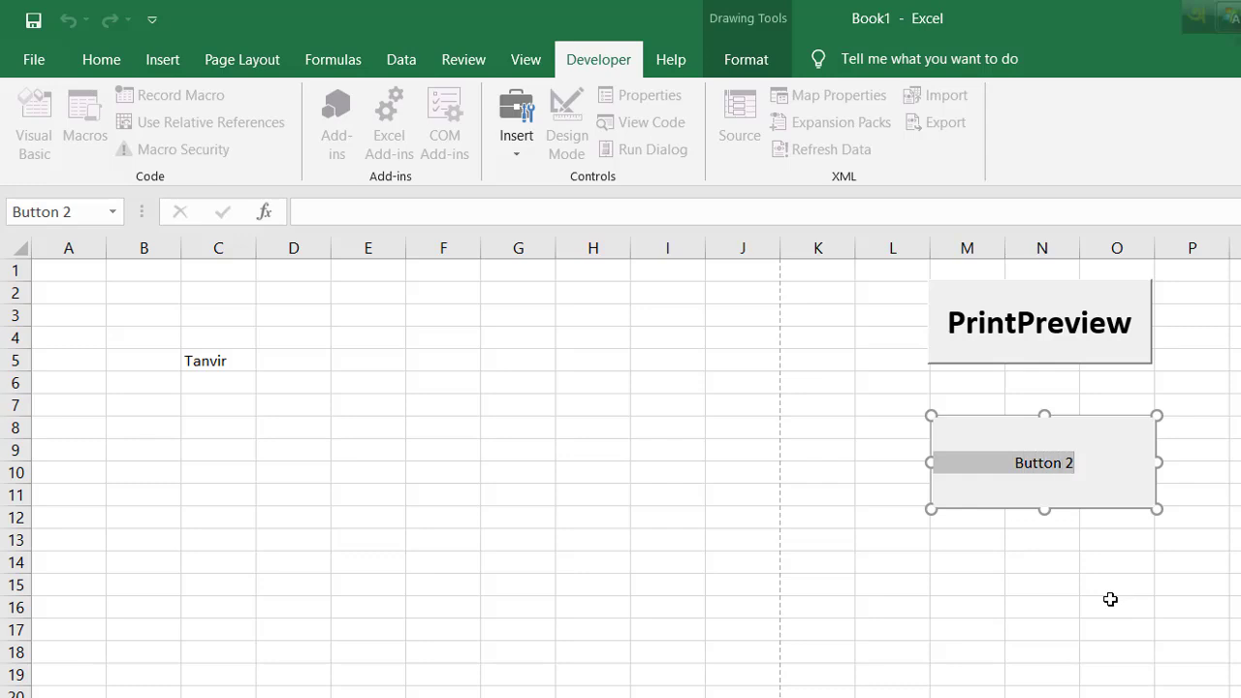
text(Print)
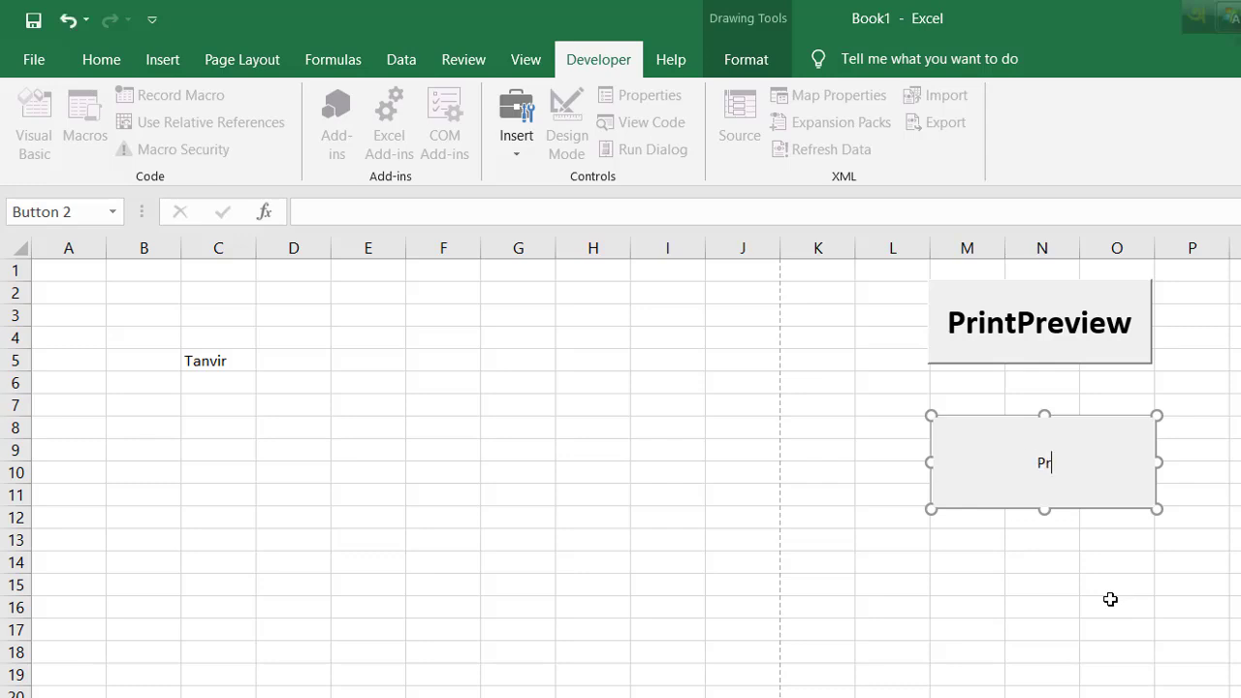
Step: Make the Print caption bold and finish editing the button
click(102, 59)
click(216, 142)
click(1115, 652)
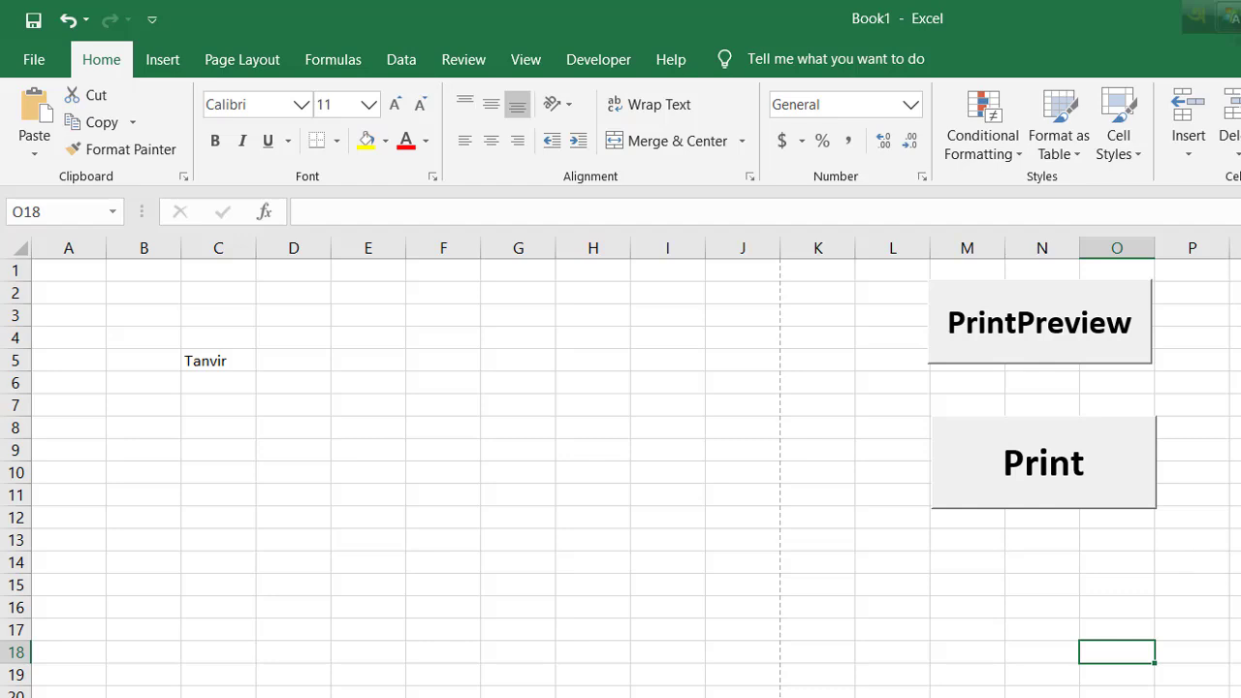
Step: Set Microsoft XPS Document Writer as the default printer in Devices and Printers
key(alt+F11)
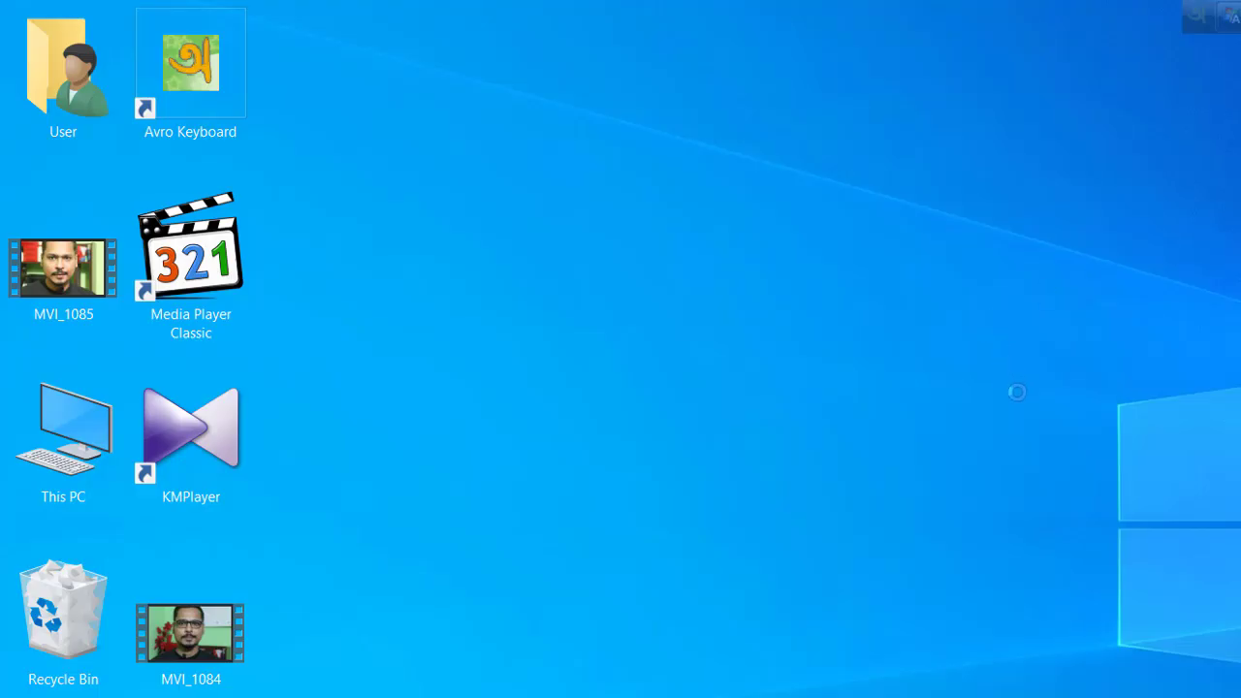
right_click(982, 308)
click(1030, 409)
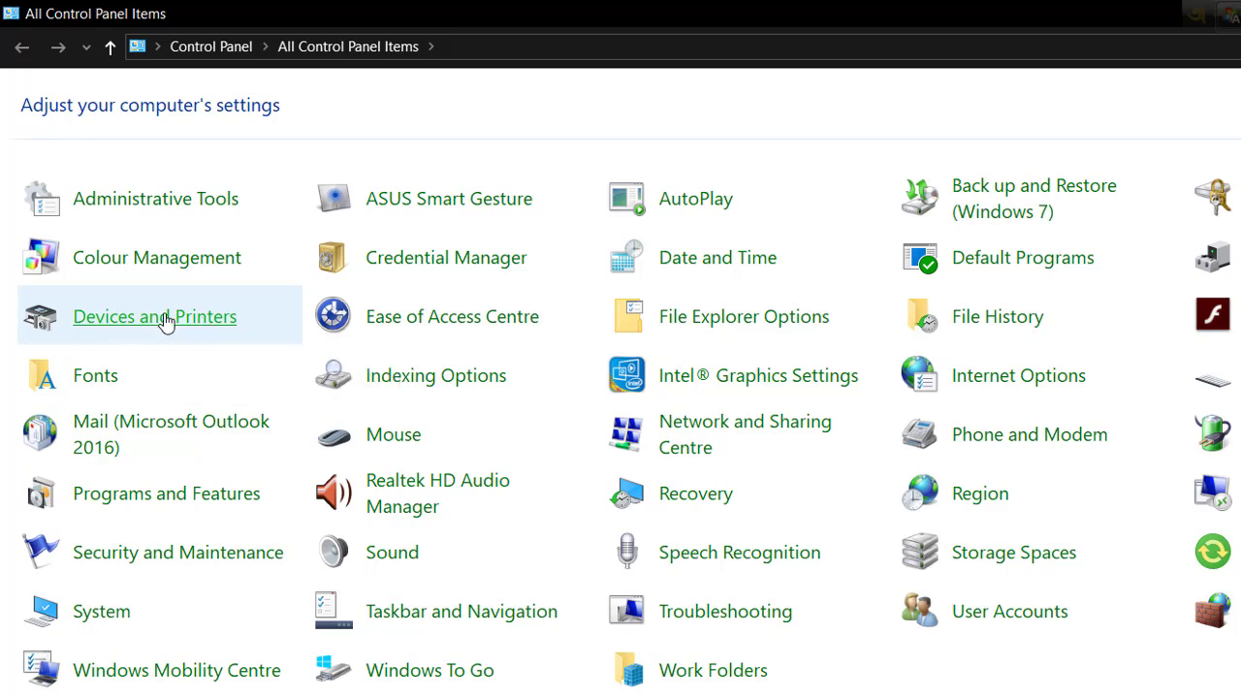
click(167, 322)
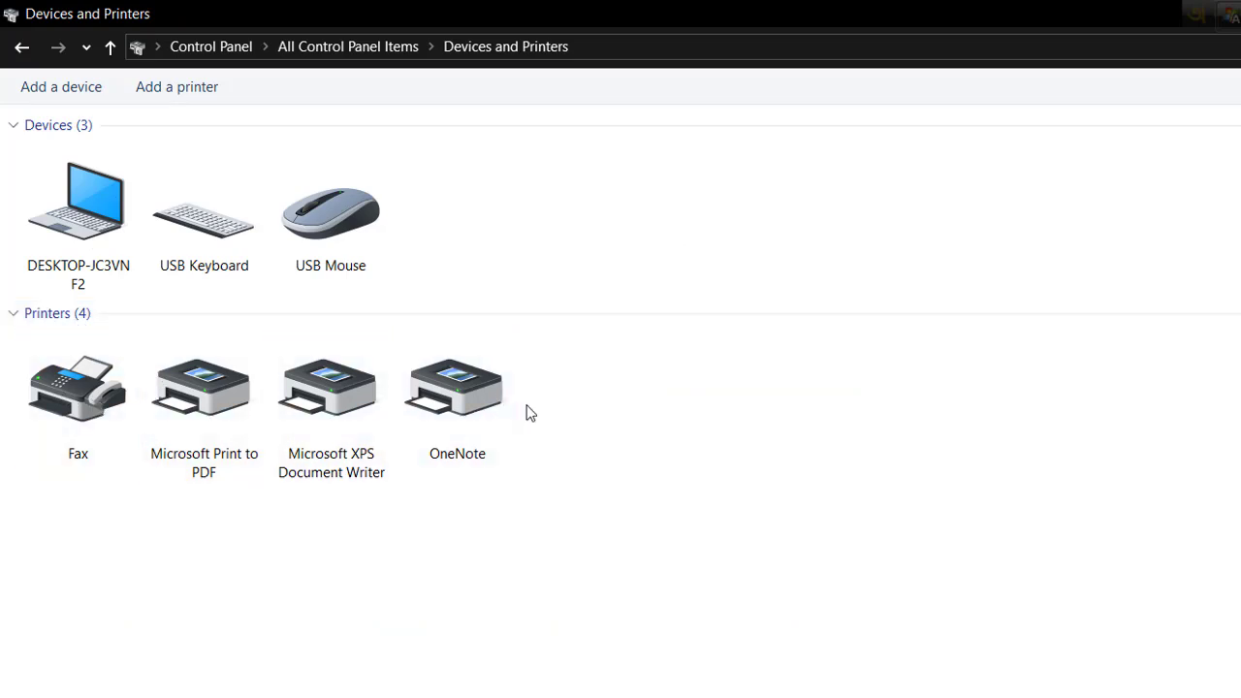
right_click(315, 396)
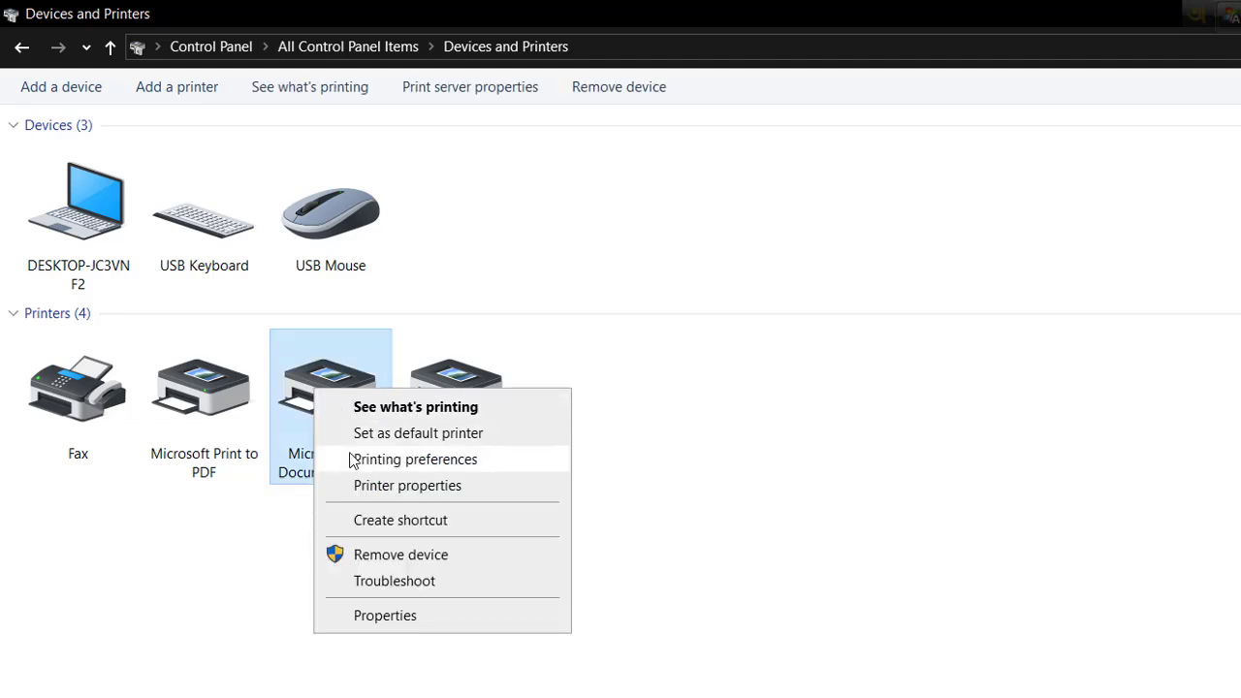
click(509, 440)
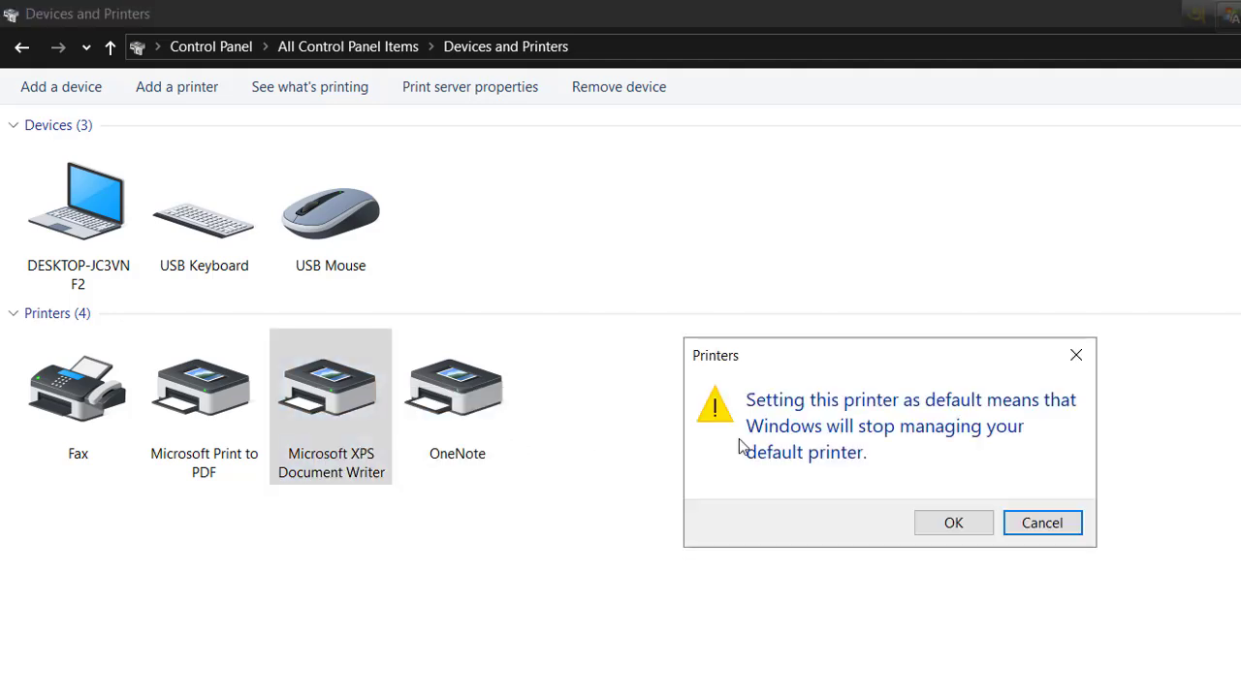
click(962, 527)
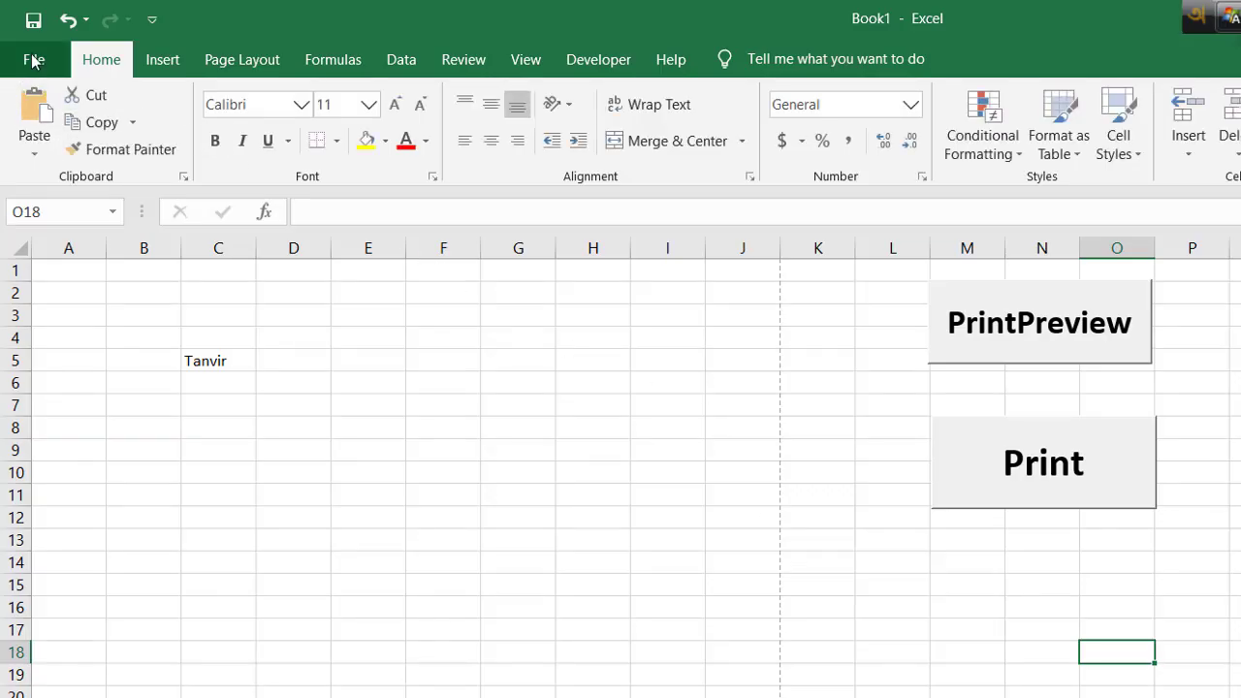
click(34, 60)
click(74, 472)
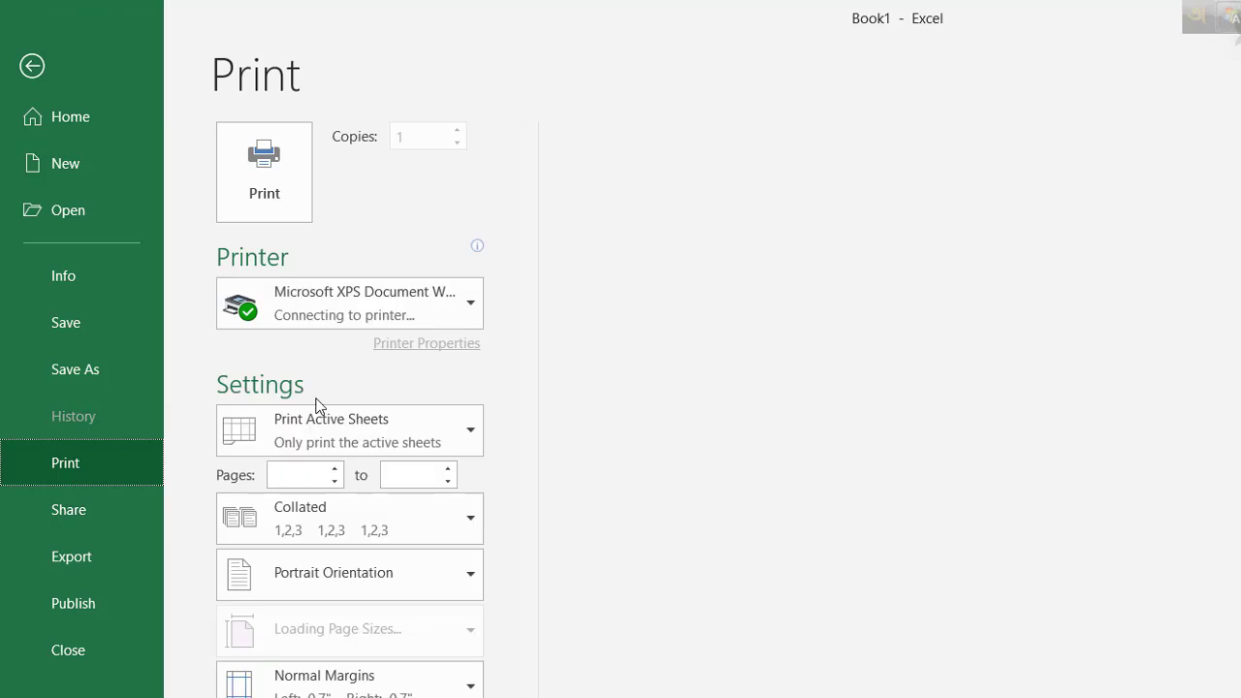
click(459, 309)
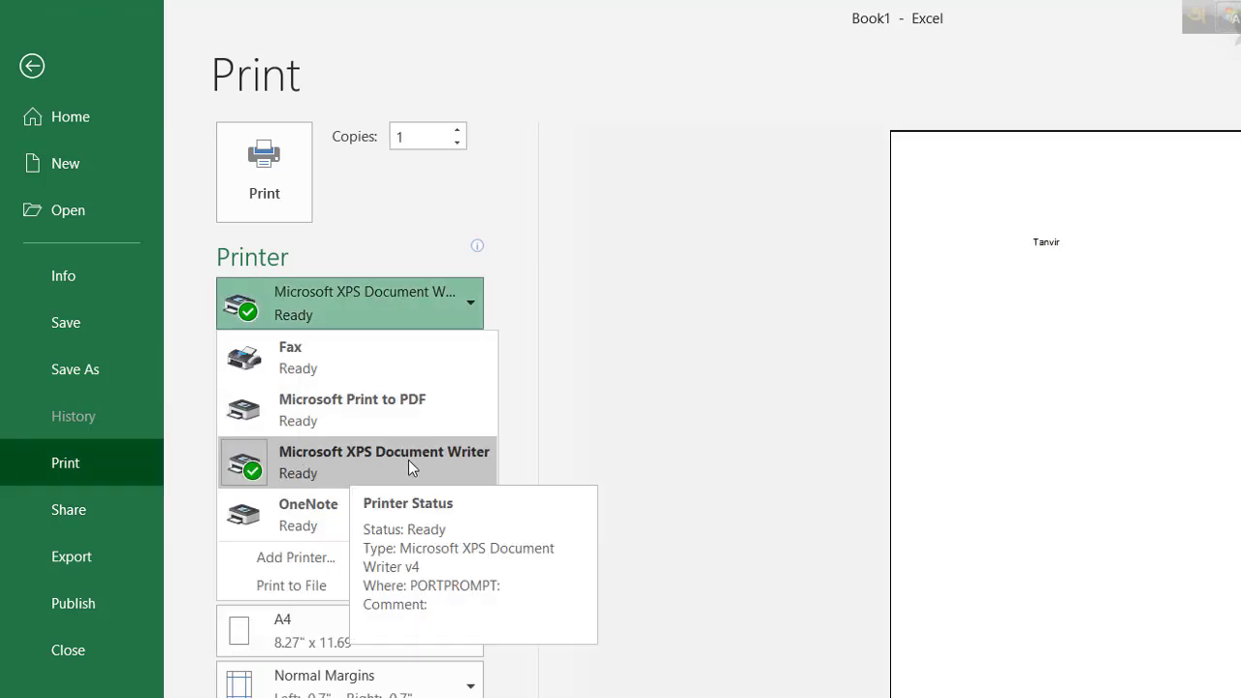
click(30, 64)
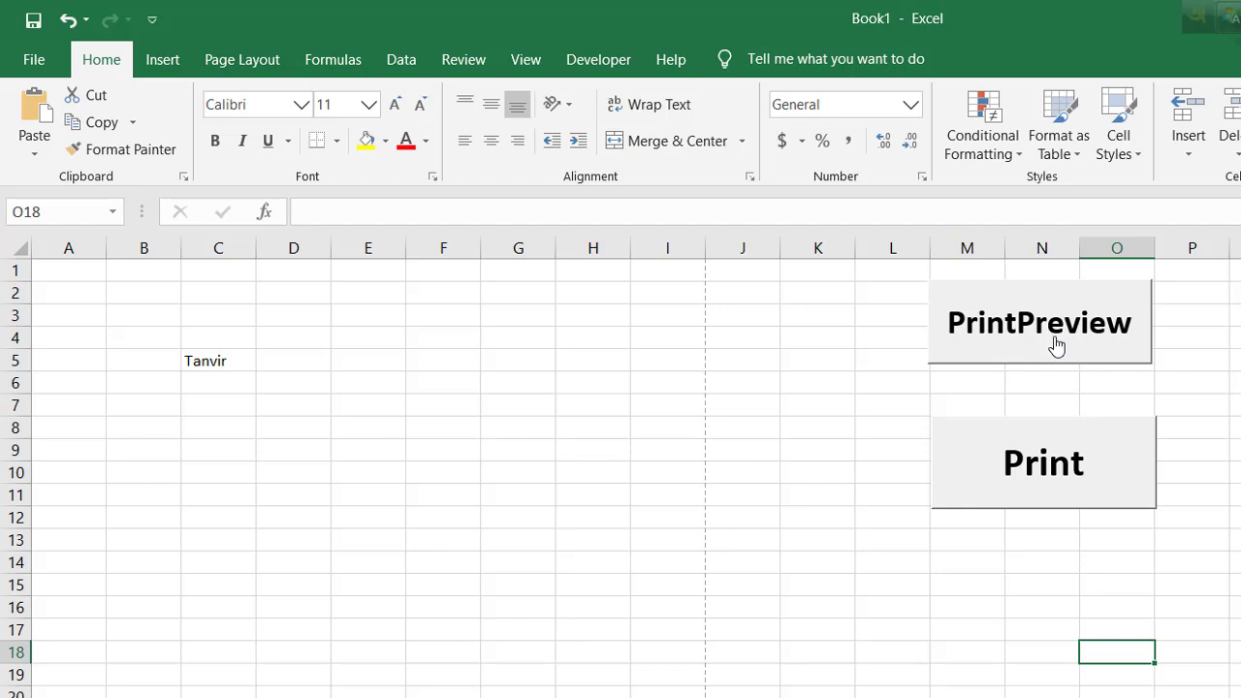
Step: Save Book1 in This PC's Excel File folder as 'Button', Excel Macro-Enabled Workbook format
click(35, 64)
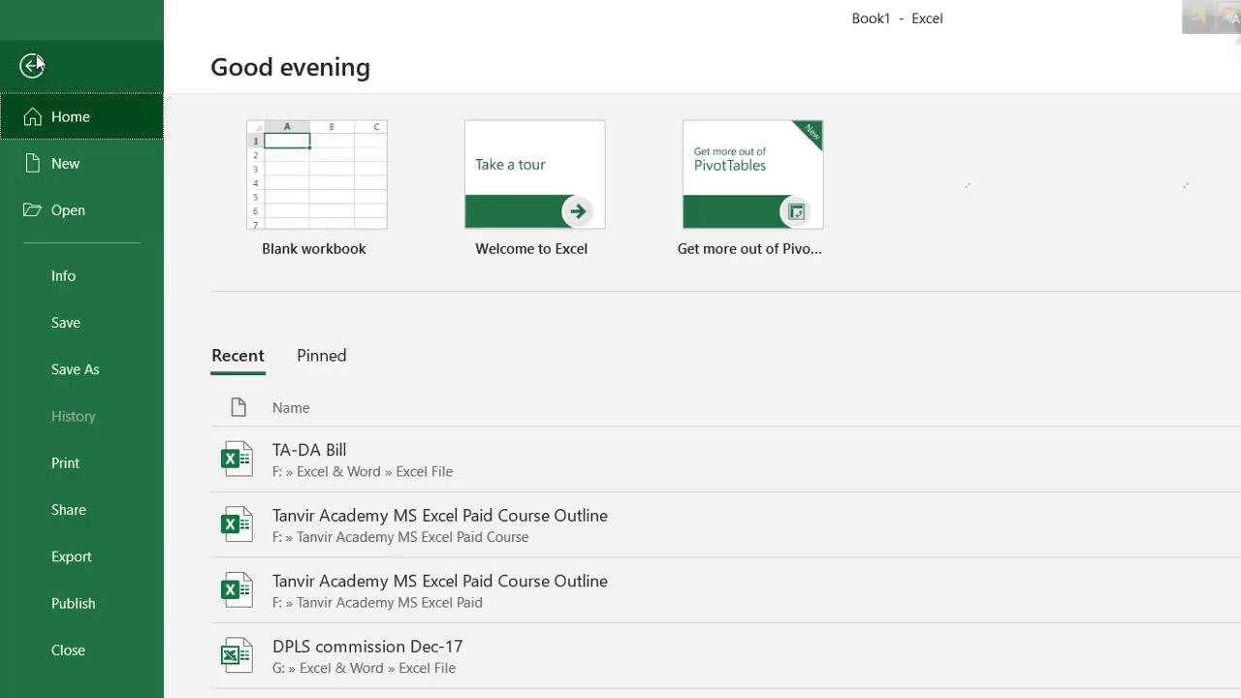
click(81, 373)
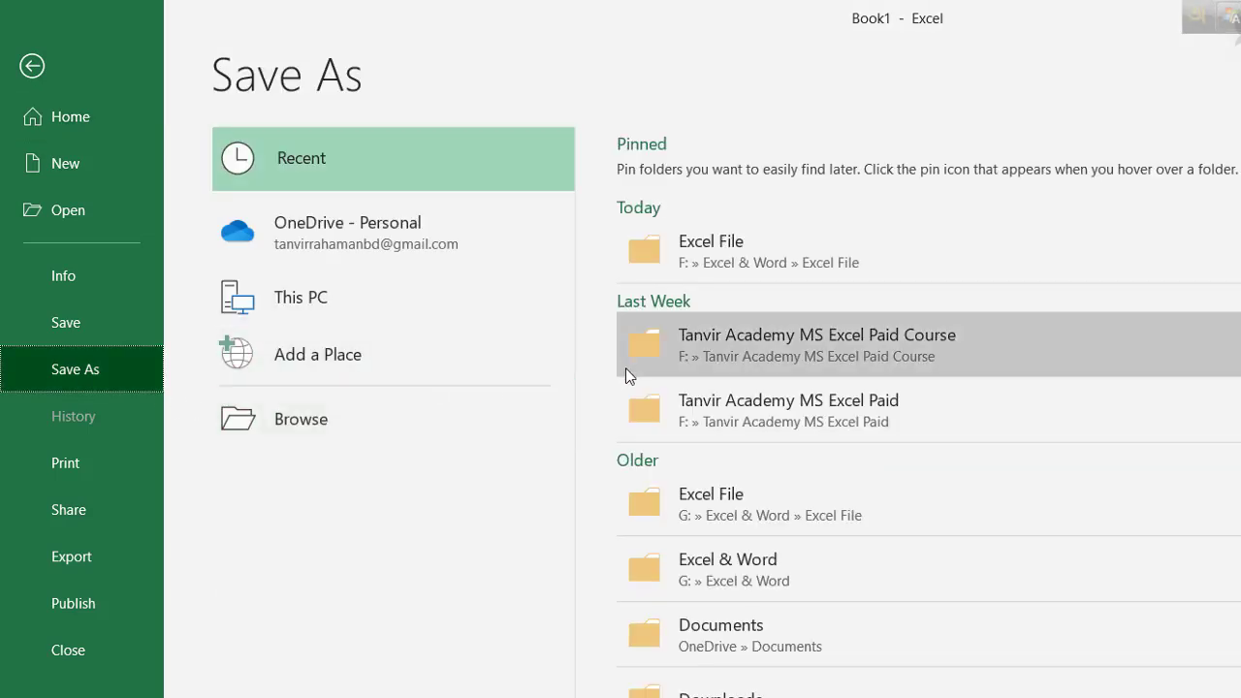
click(375, 311)
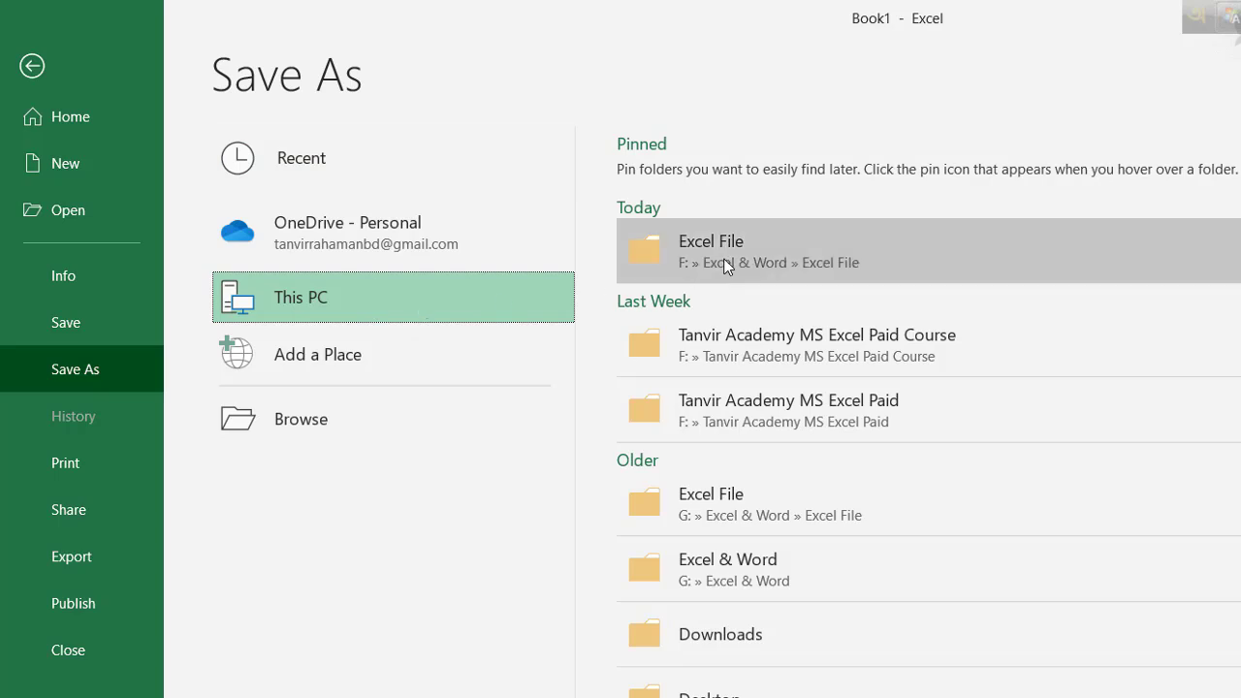
click(763, 262)
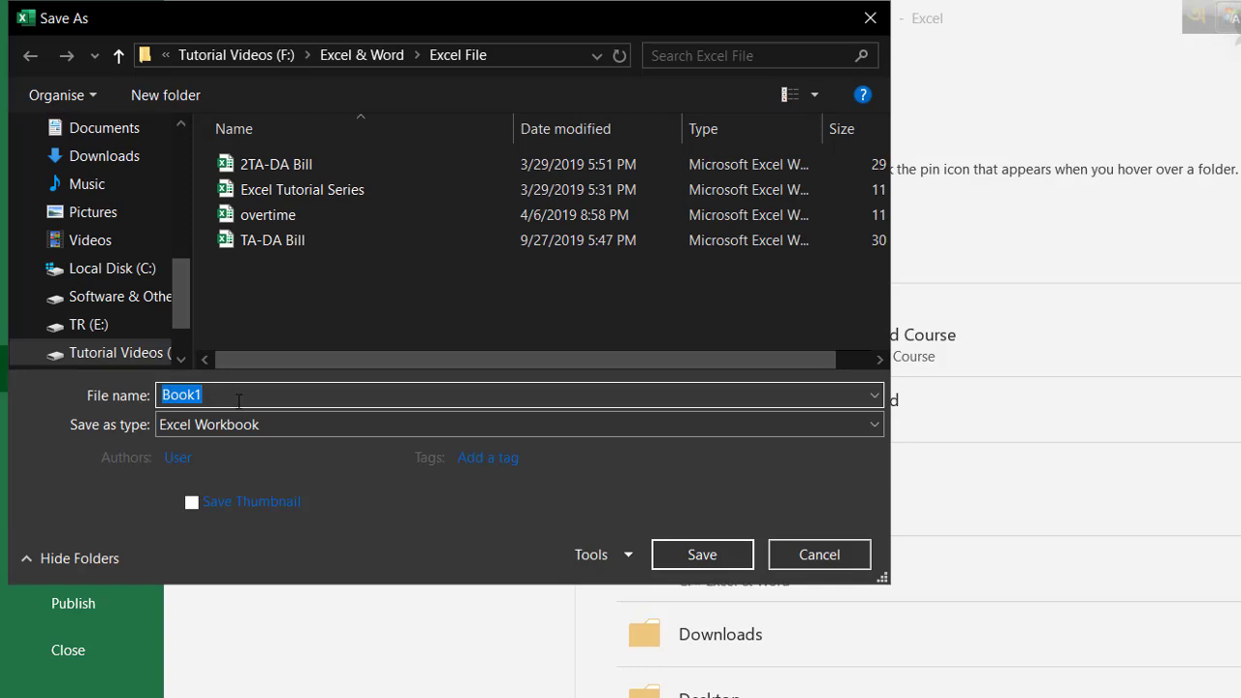
text(Button)
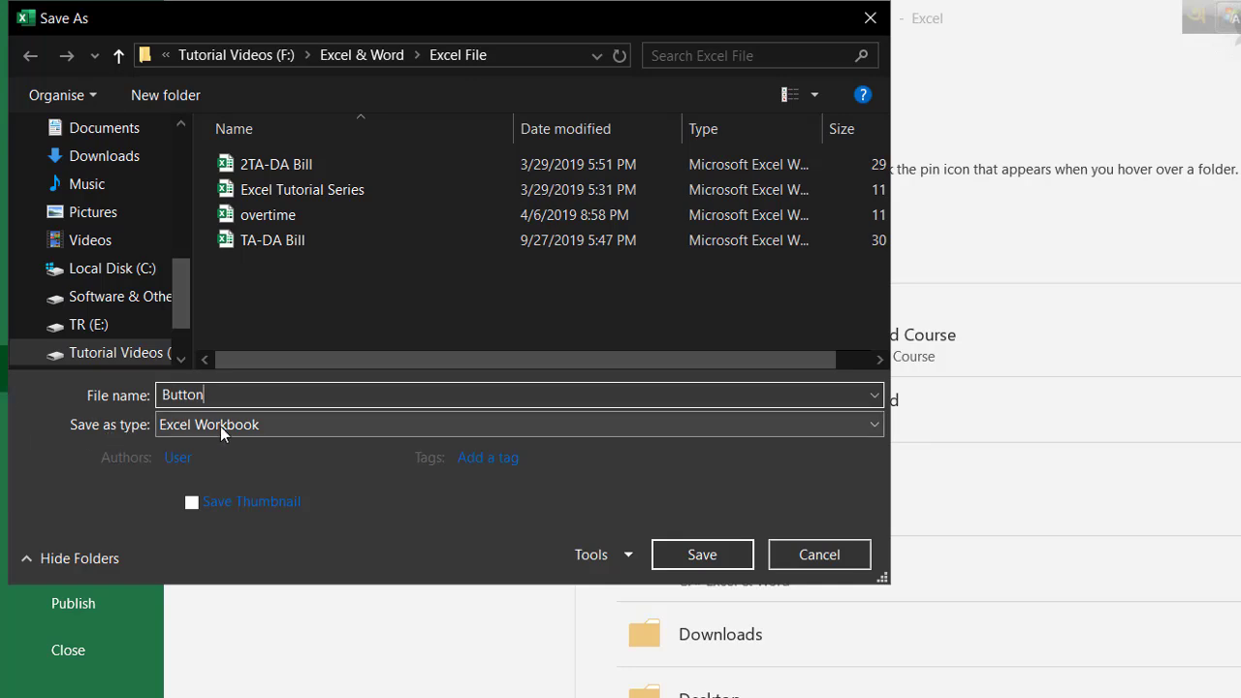
click(256, 427)
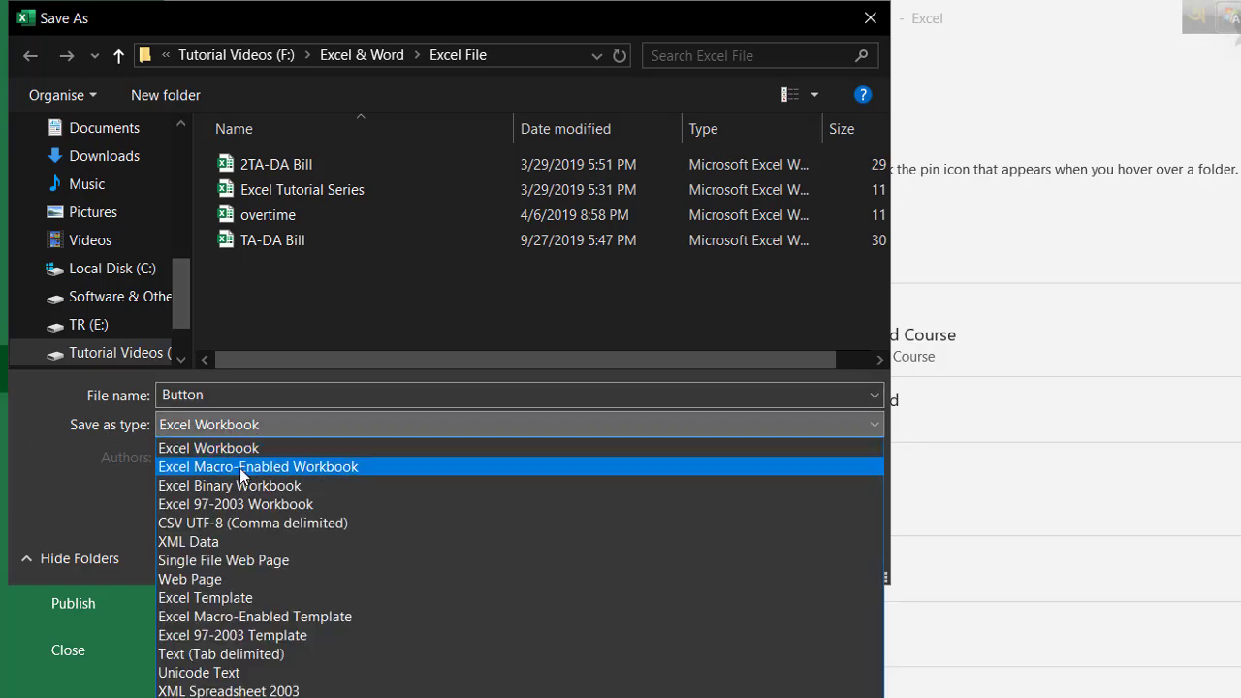
click(289, 469)
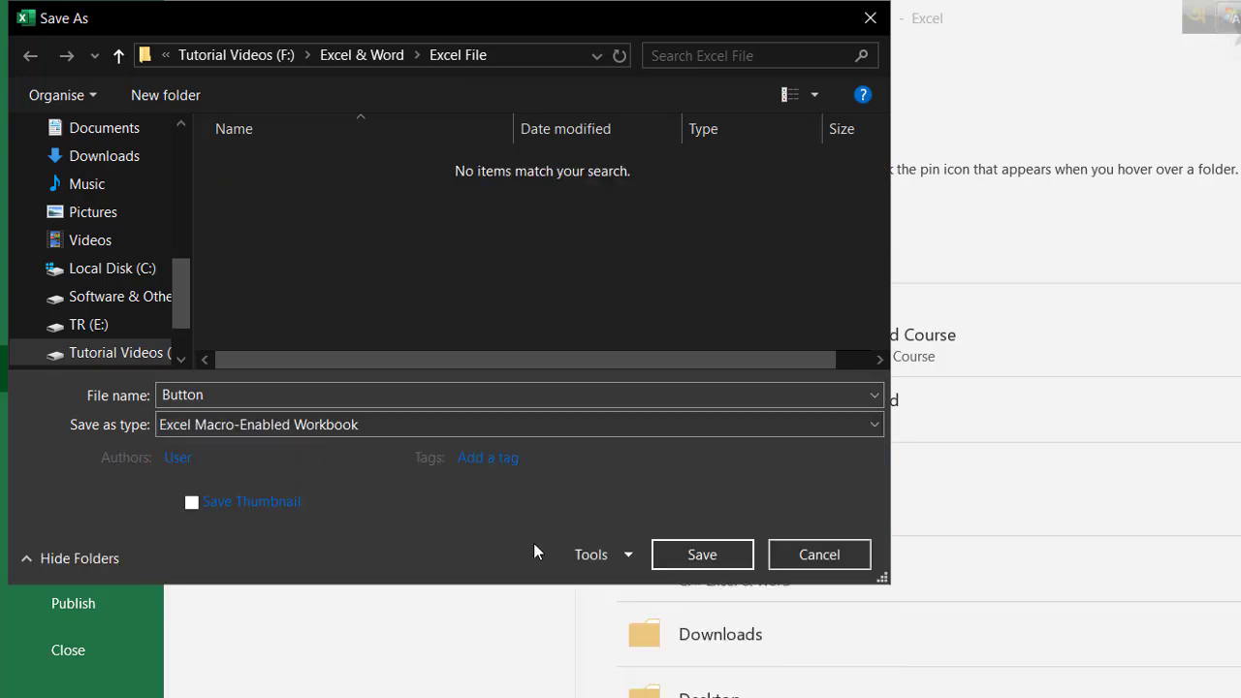
click(728, 554)
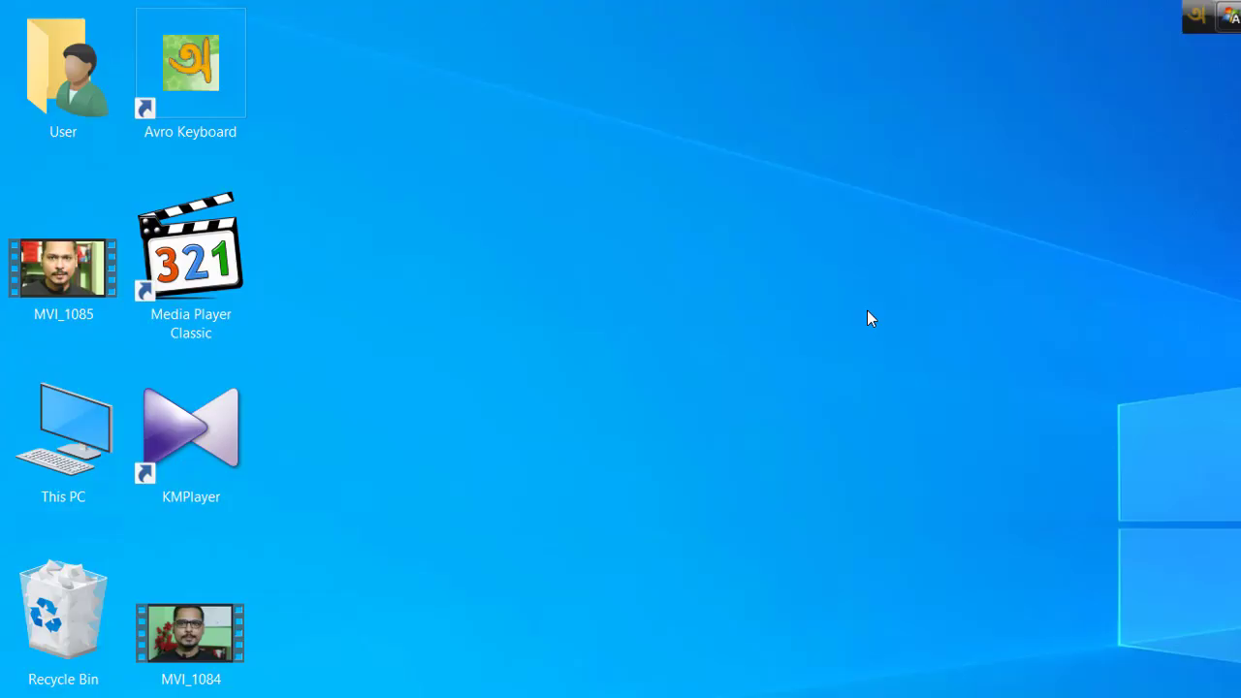
Step: Reopen the Button workbook from Excel's Recent list and maximize its window
right_click(860, 329)
click(889, 397)
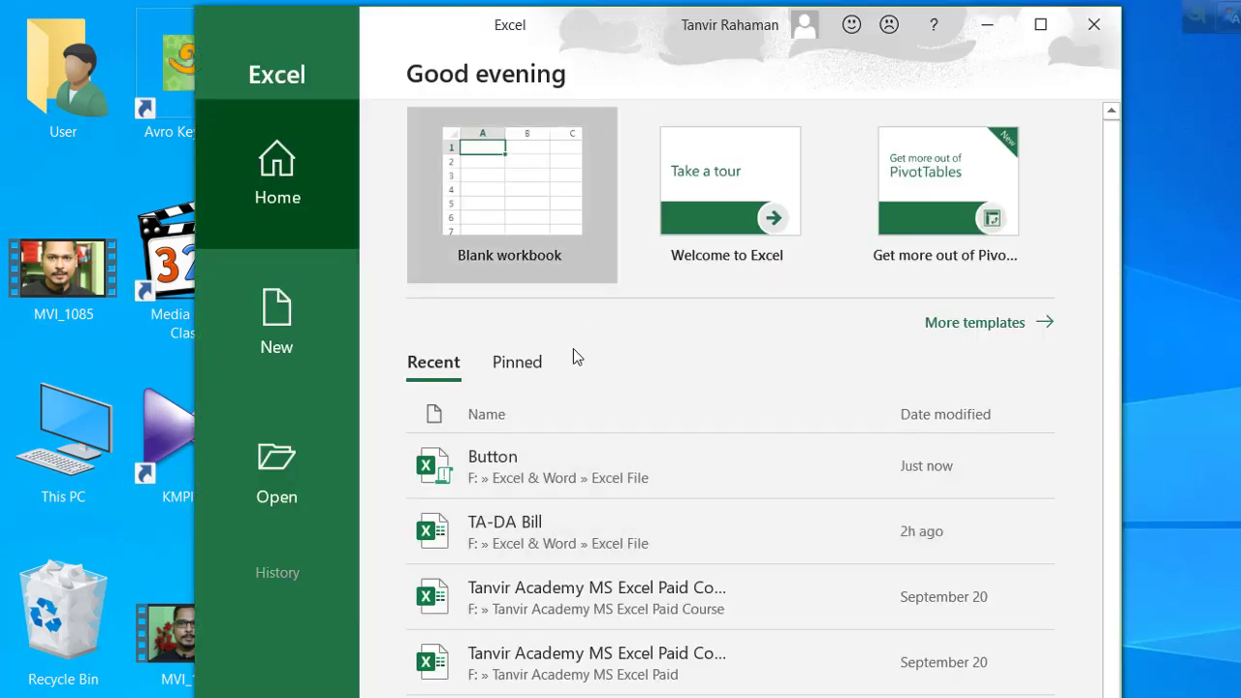
click(546, 471)
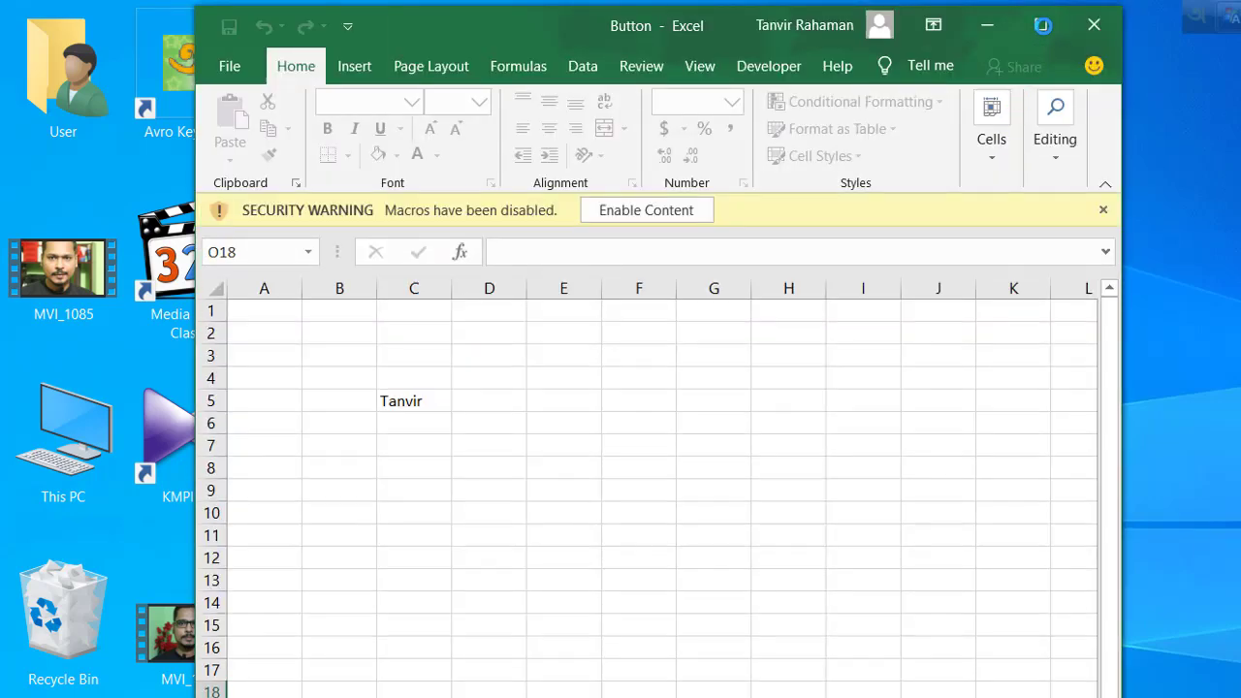
click(1041, 25)
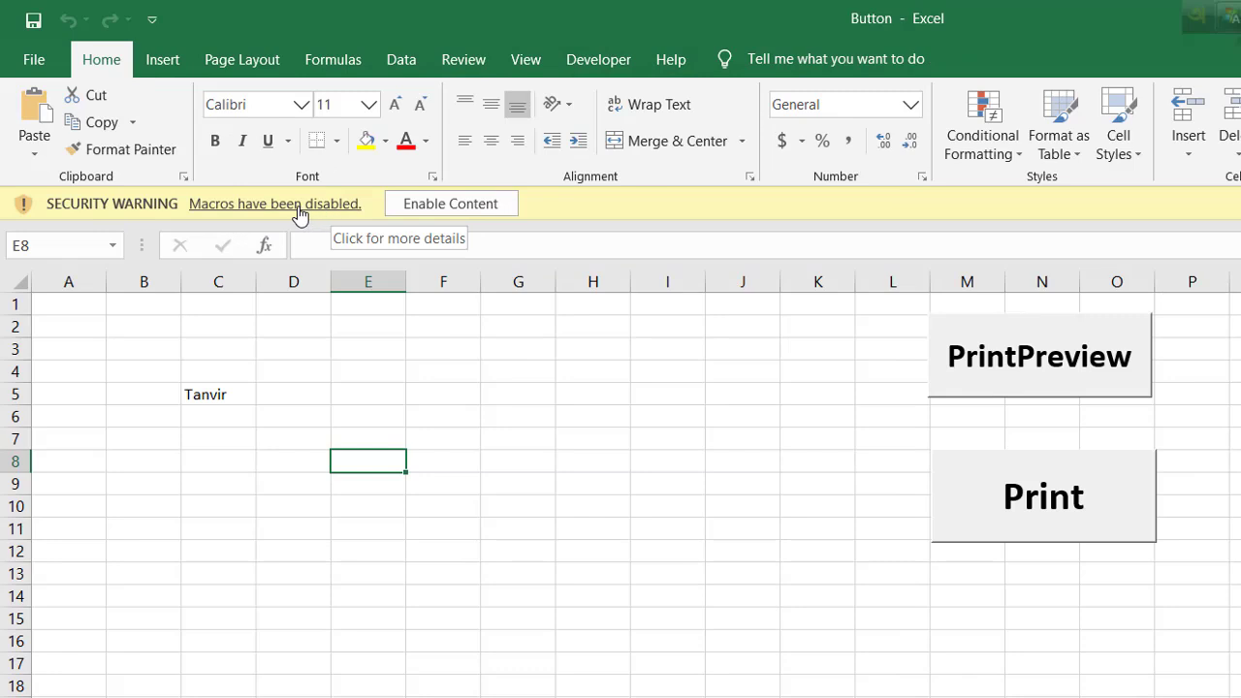
Step: Enable the workbook's macros and test the PrintPreview button, then close the preview
click(461, 205)
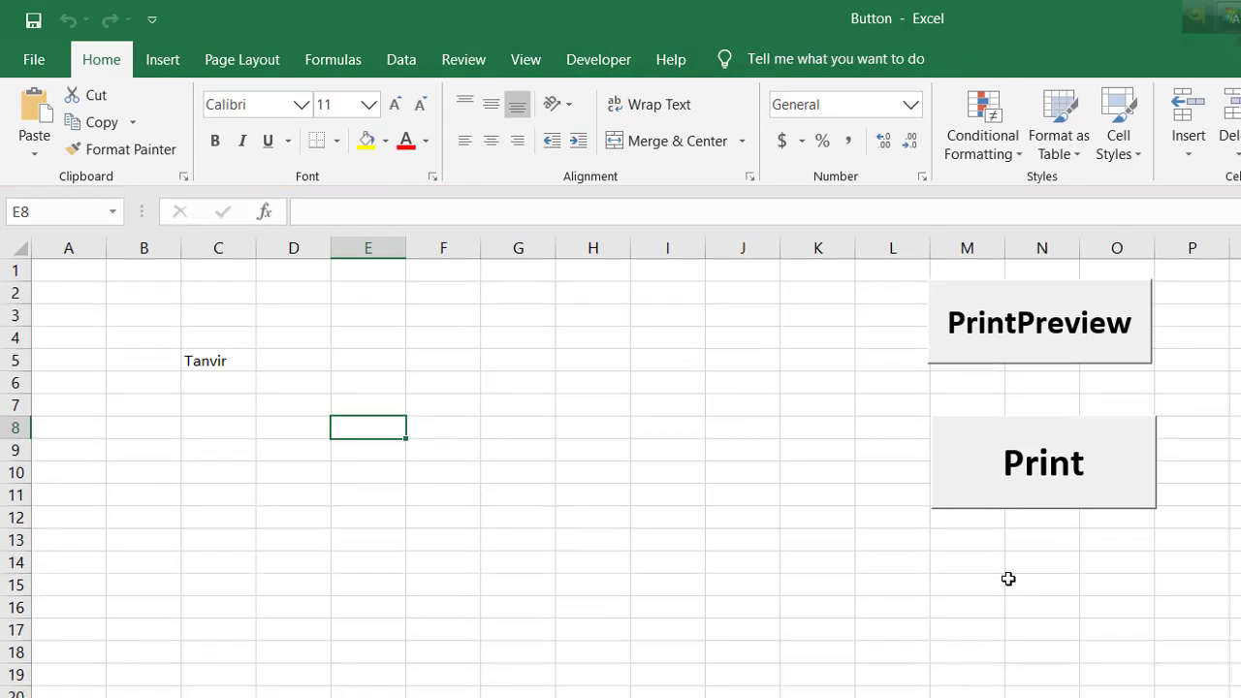
click(721, 559)
click(1063, 323)
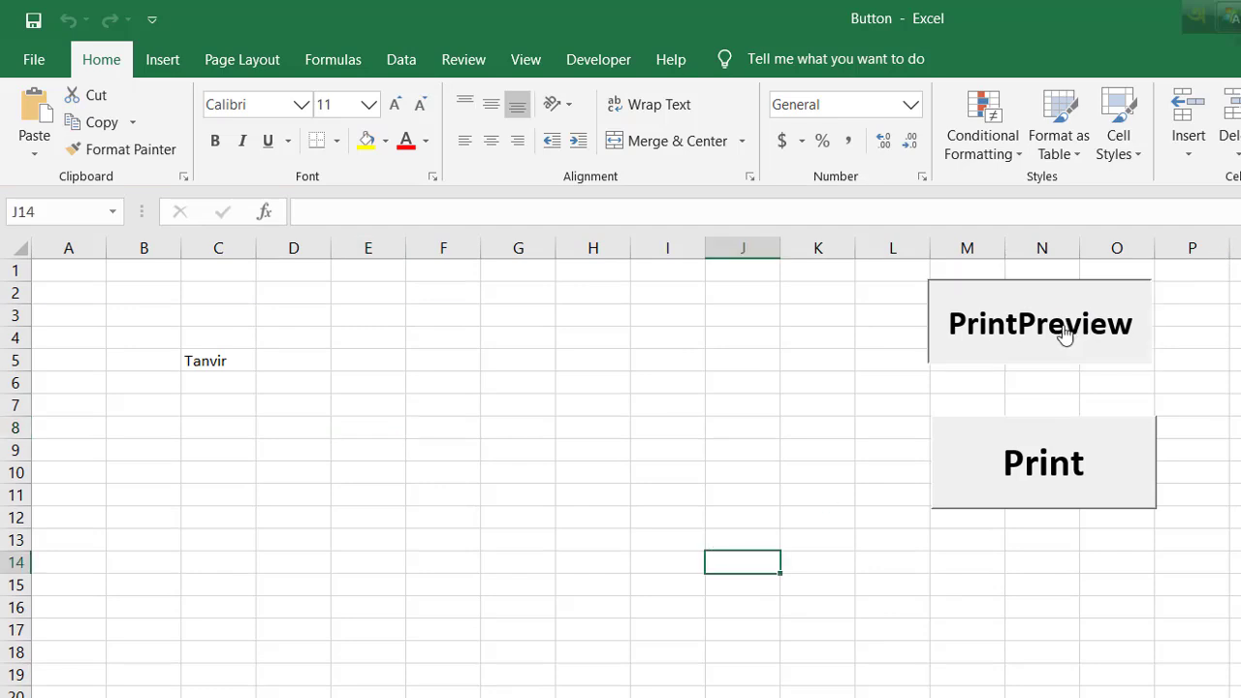
click(363, 110)
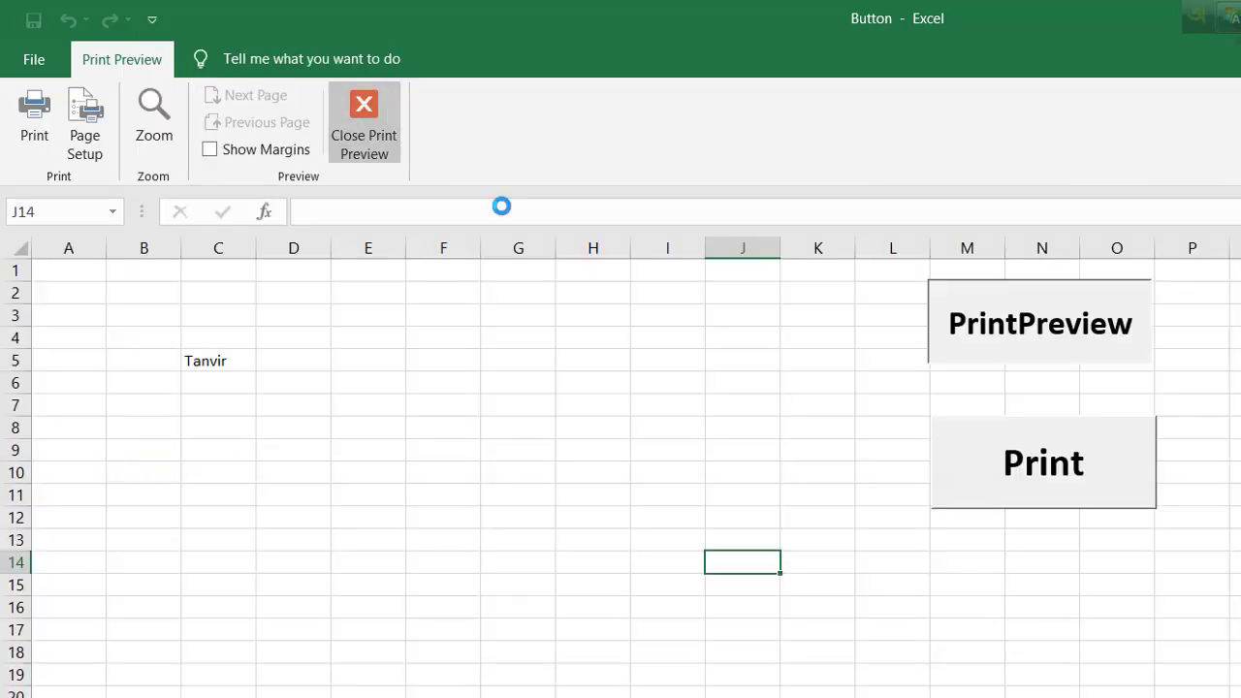
Step: Select the range B2:G17, clear the selection, and return to the sheet
click(459, 427)
drag(124, 298, 524, 697)
click(503, 599)
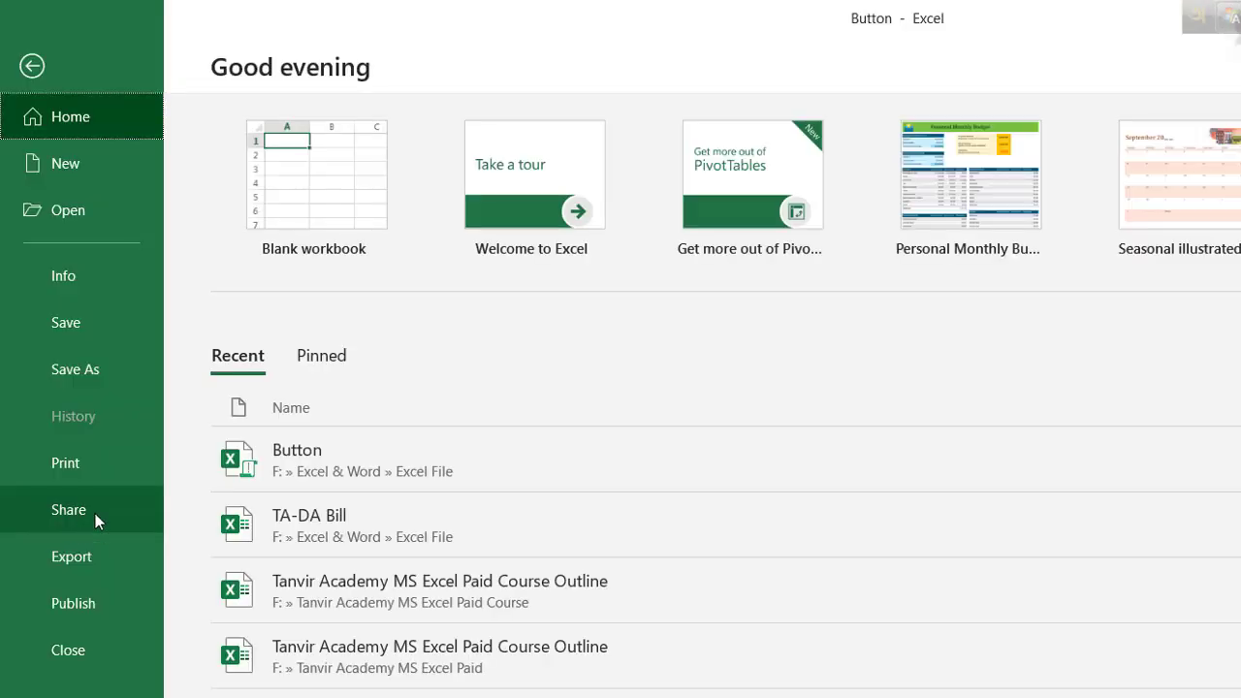
click(31, 35)
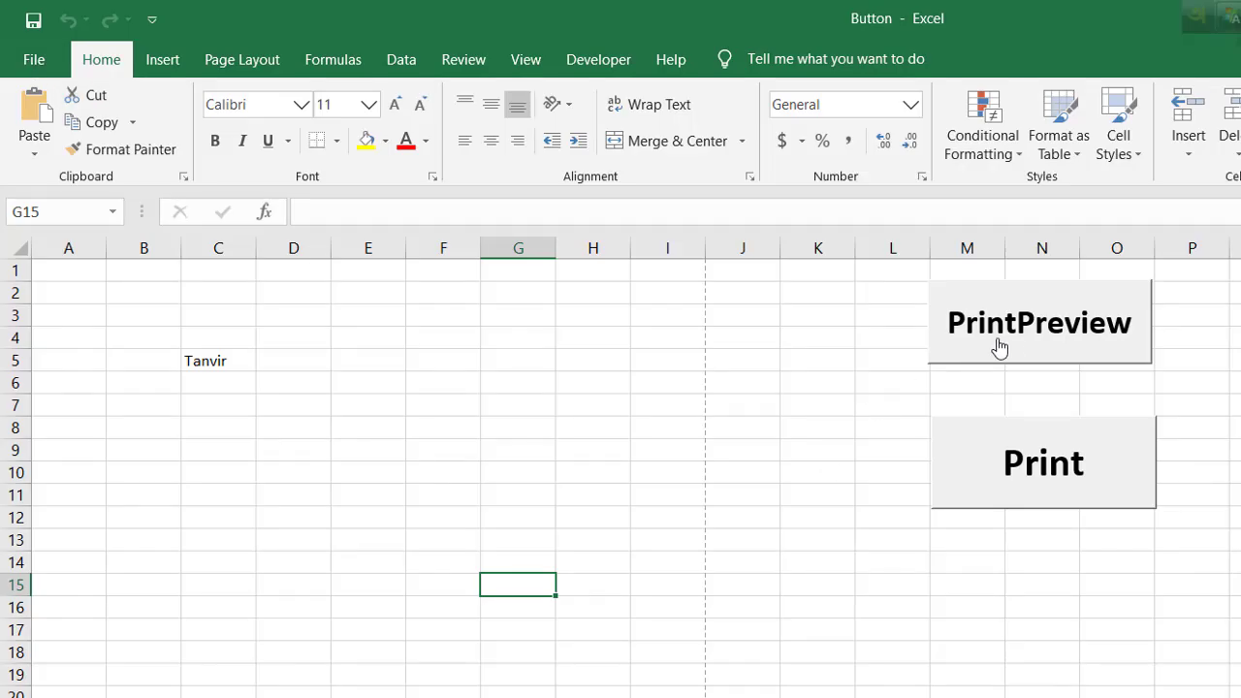